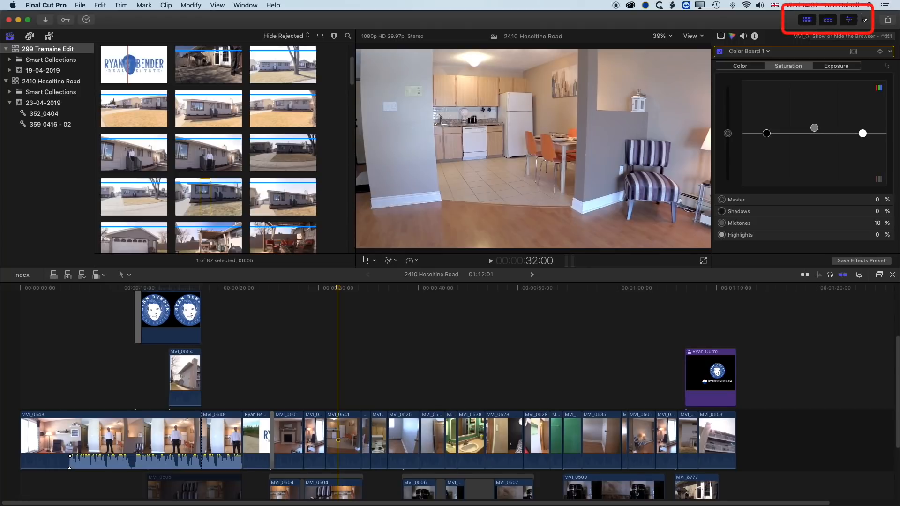
Step: Hide and restore the browser, and do the same with the inspector
click(806, 21)
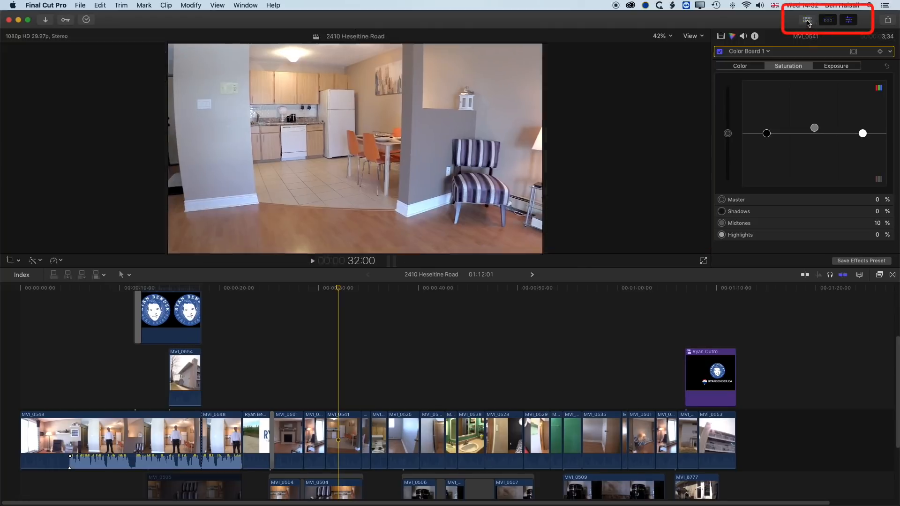
click(807, 21)
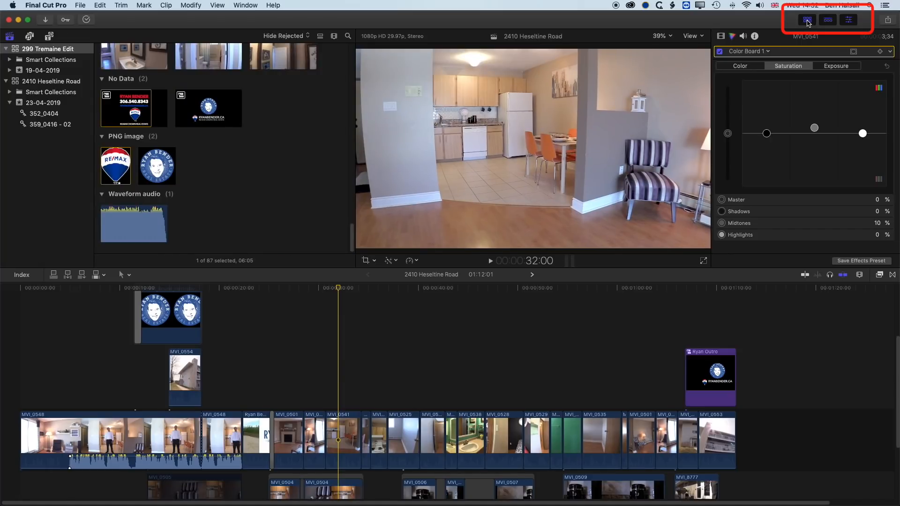
click(849, 21)
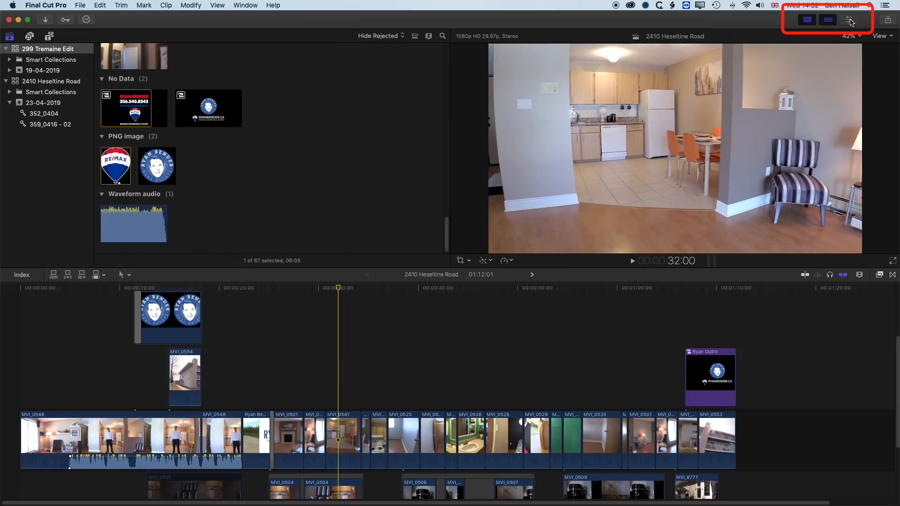
click(849, 20)
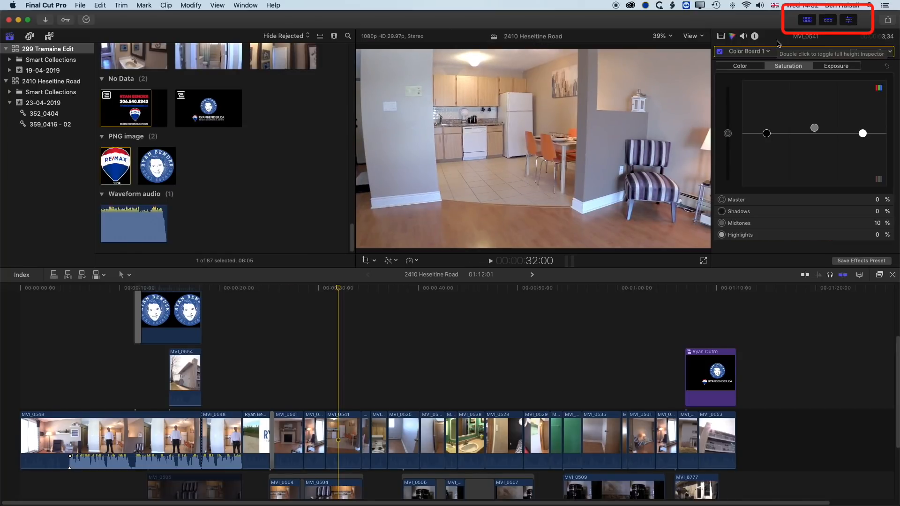
click(19, 51)
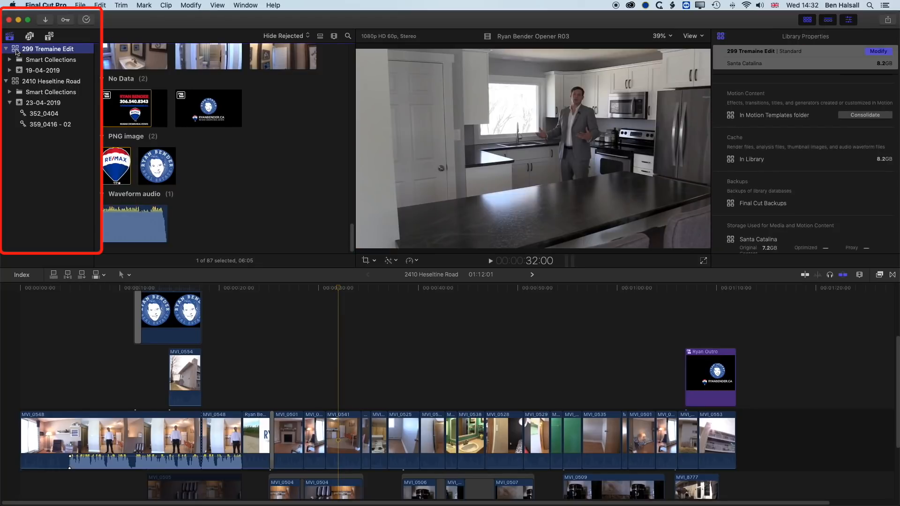
right_click(19, 50)
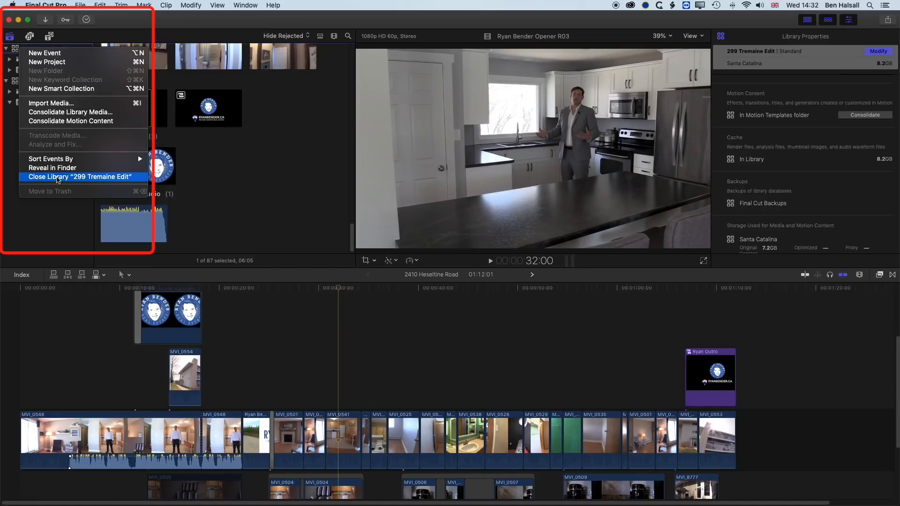
click(63, 178)
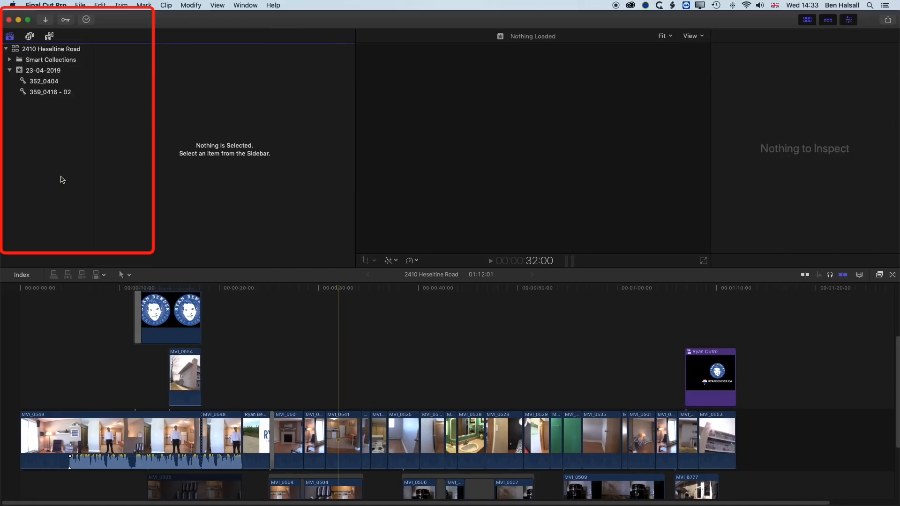
click(43, 51)
click(80, 5)
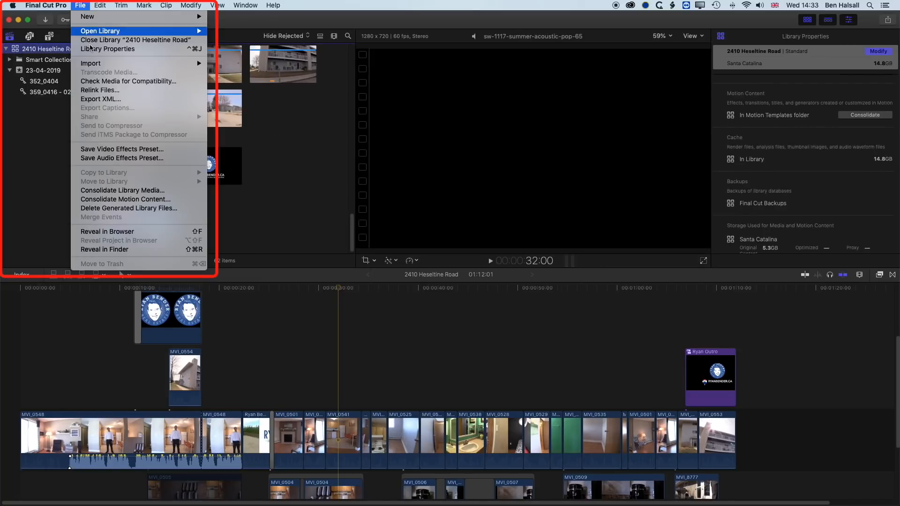
click(93, 42)
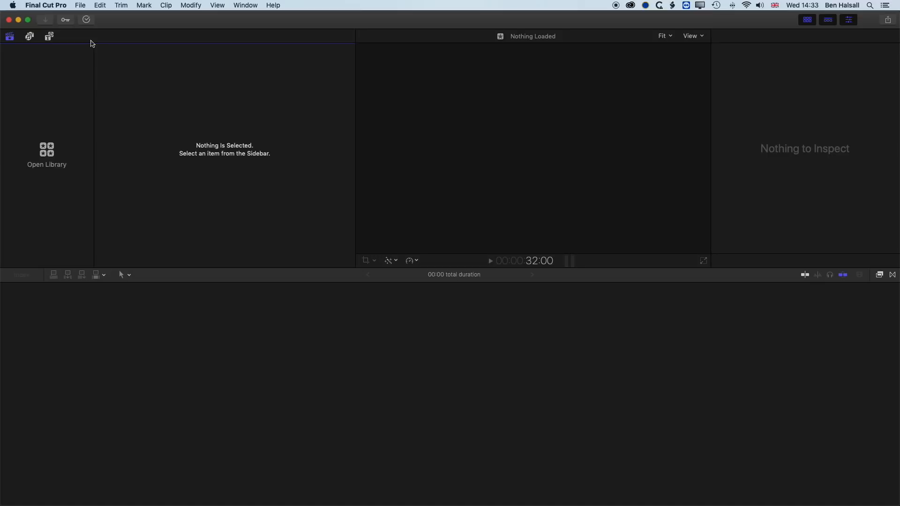
Step: Start a new library and choose the Movies folder as its save location
click(82, 7)
mouse_move(89, 17)
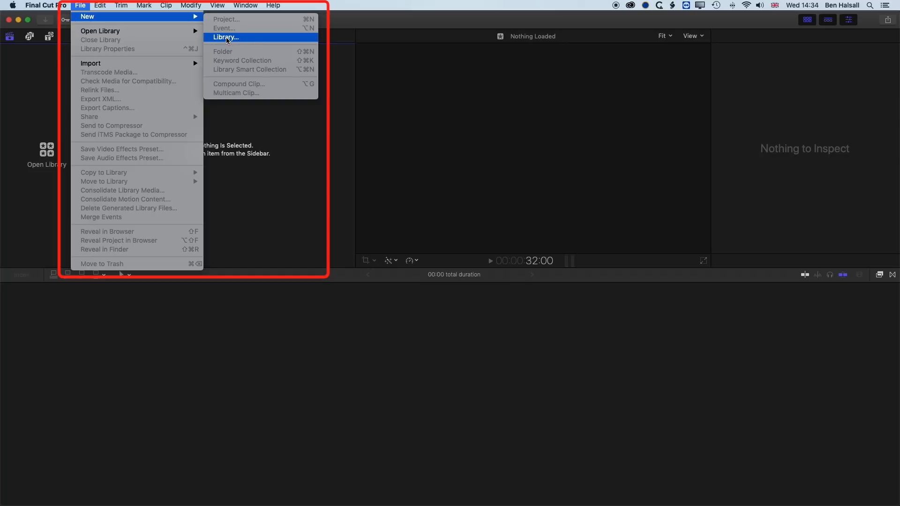
click(226, 37)
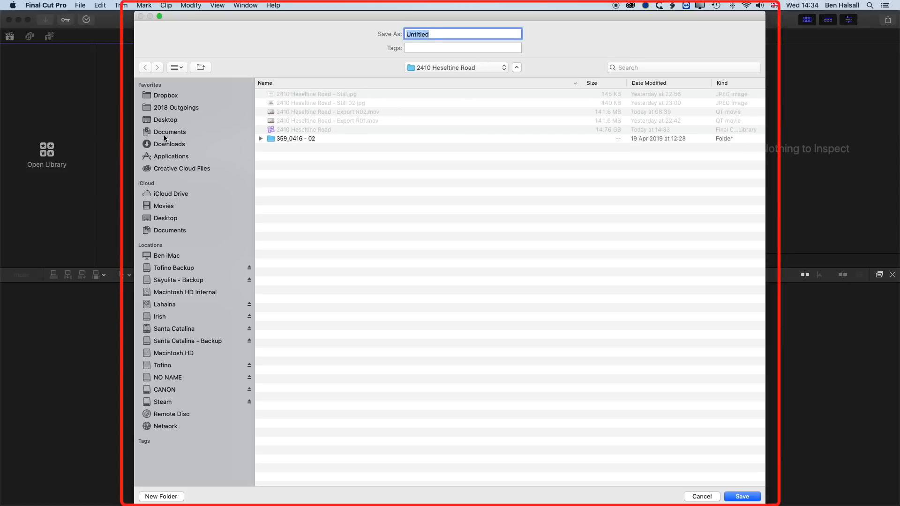
click(163, 208)
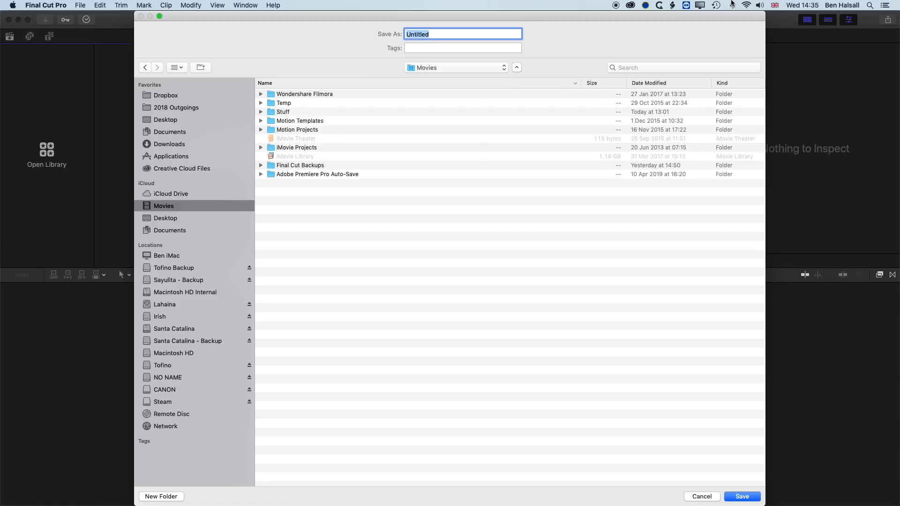
Step: Switch to Chrome and look at the capacity options on the Samsung T5 Portable SSD product page
key(super+Tab)
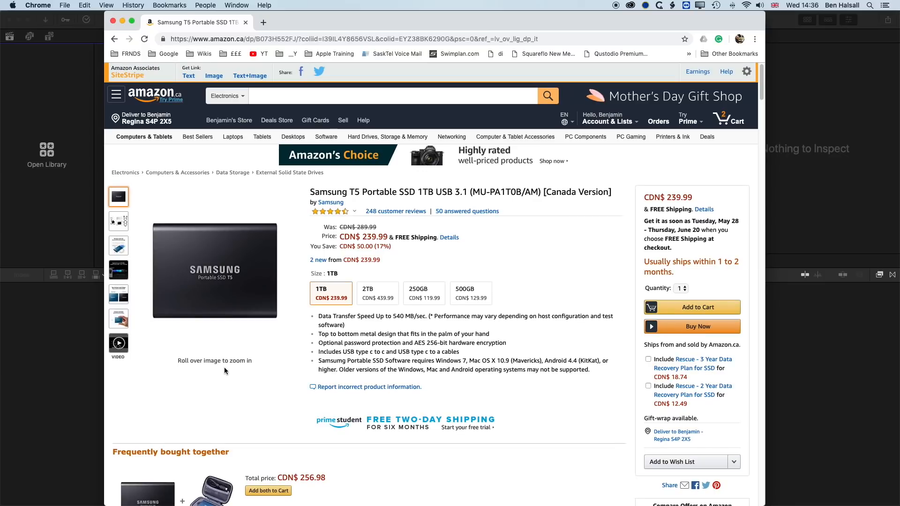
drag(318, 352, 471, 357)
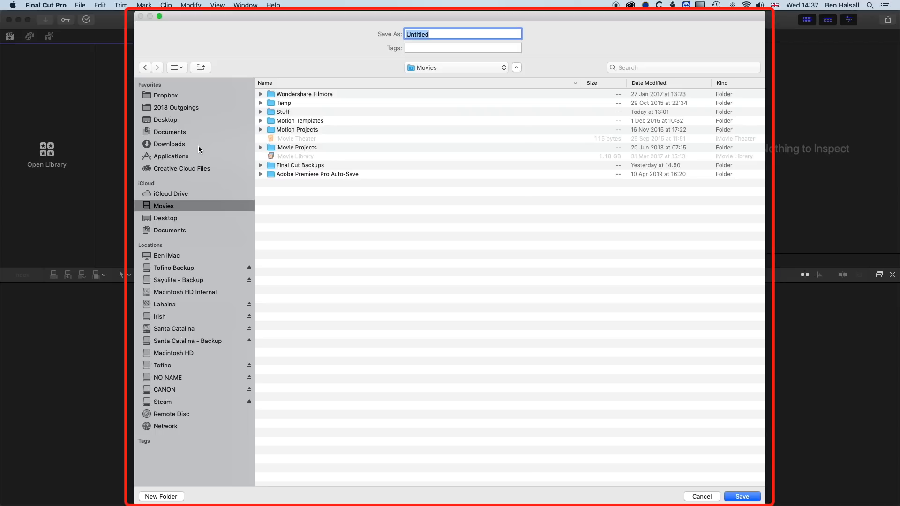
Step: Name the new library Mexico Edit, save it, and select it
text(Mexico Edit)
click(742, 497)
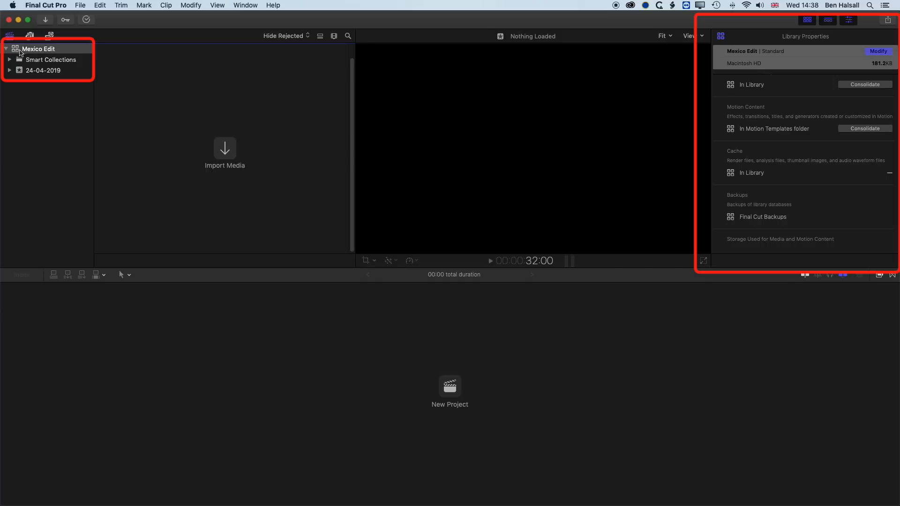
click(22, 71)
click(17, 50)
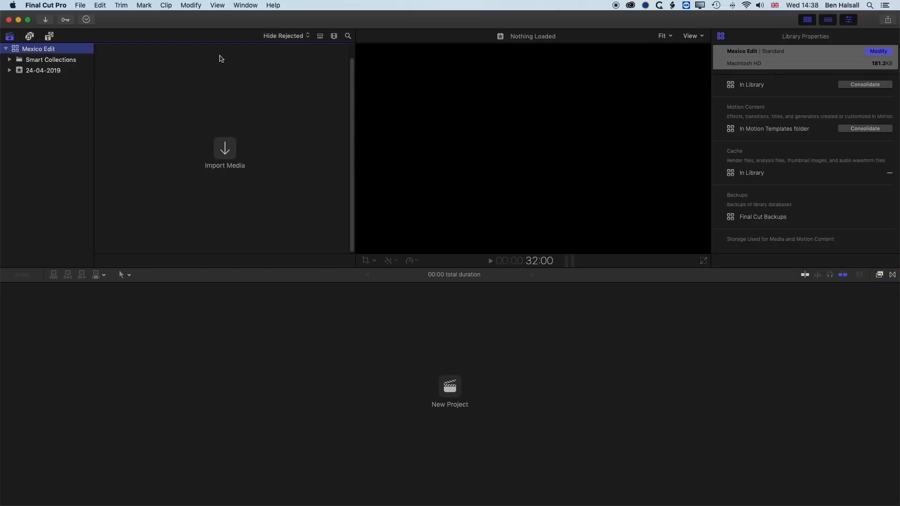
Step: Open the media import window and browse from the Desktop through Footage and 07_Mexico to the 215_0701 folder
click(78, 4)
mouse_move(88, 64)
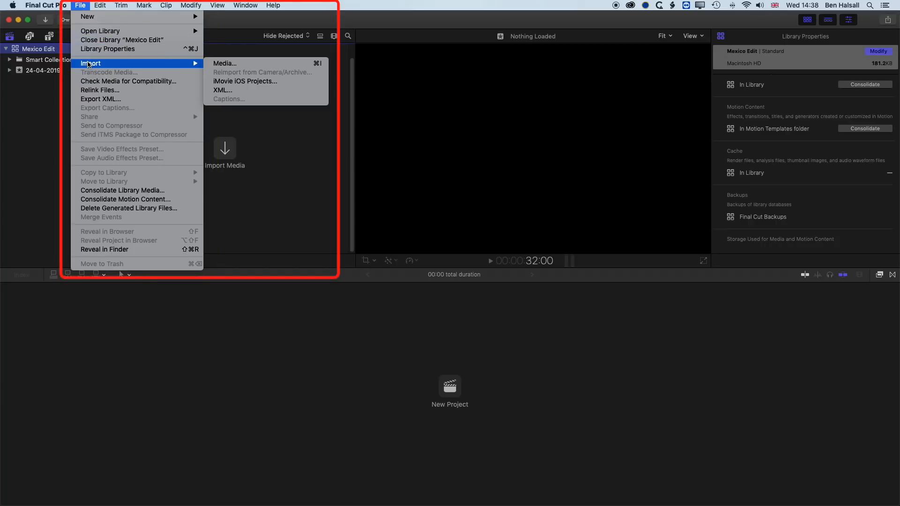
click(239, 64)
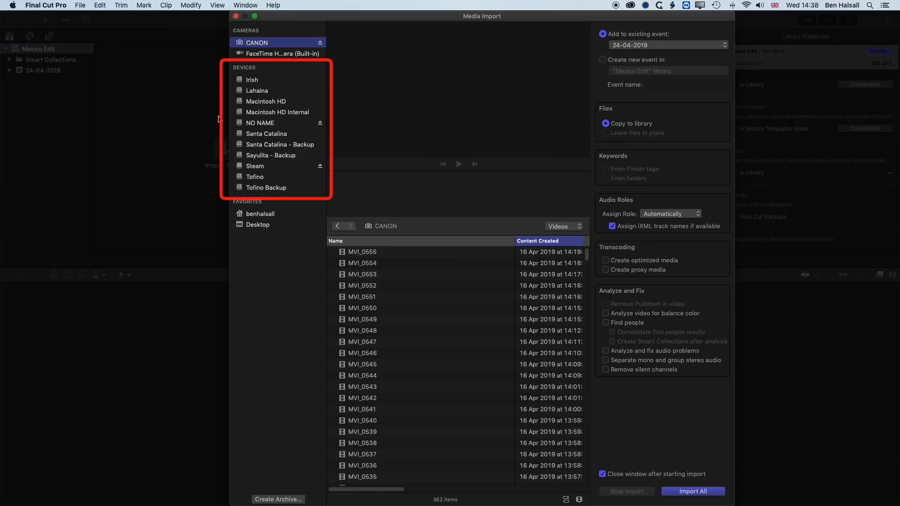
click(253, 227)
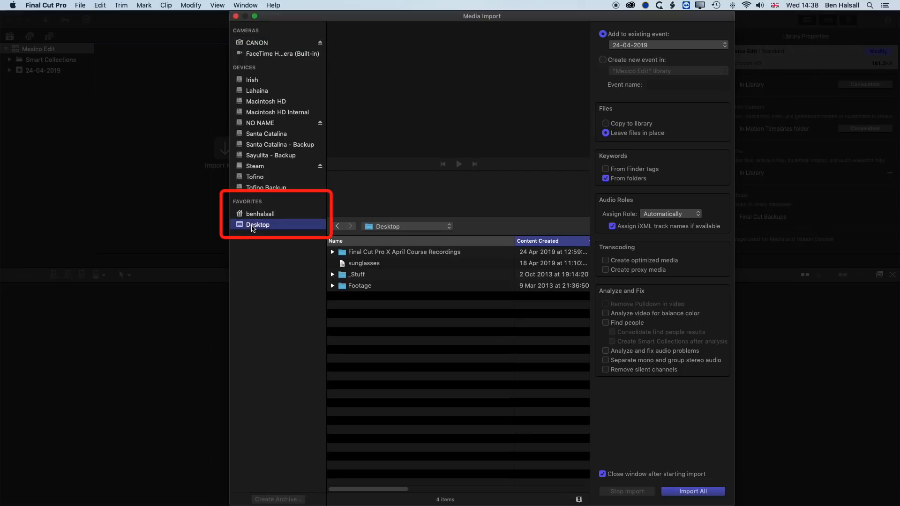
click(332, 286)
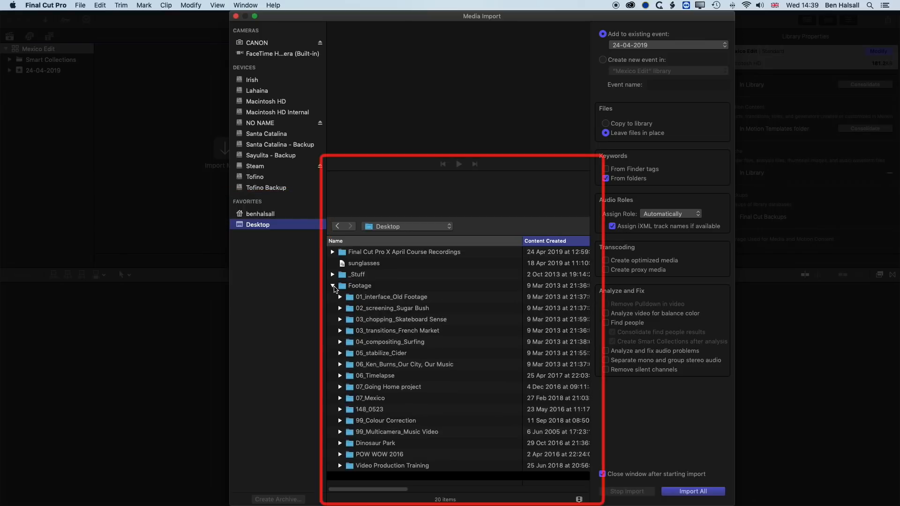
double_click(350, 399)
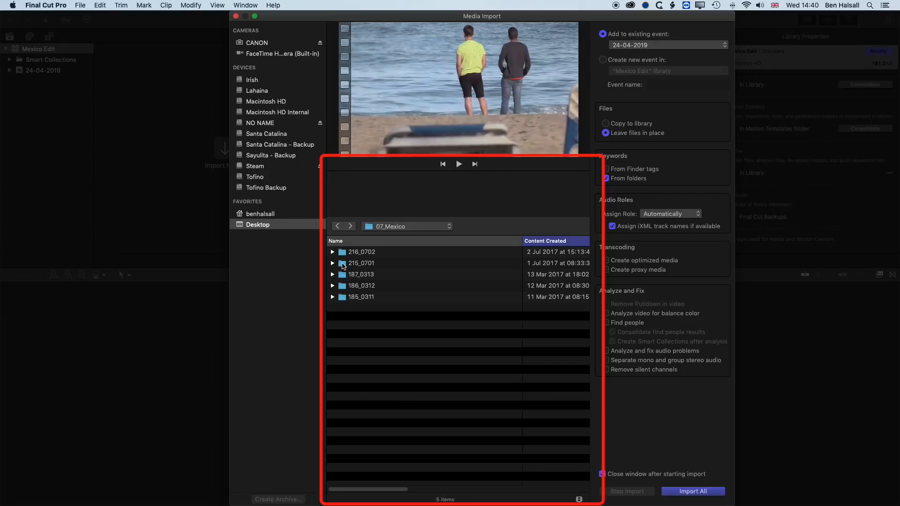
double_click(343, 264)
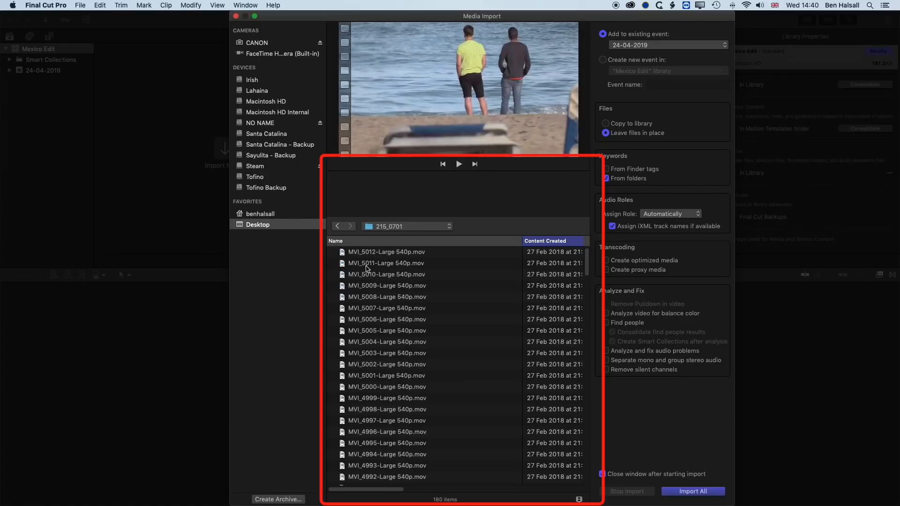
Step: Preview the clips MVI_4987, MVI_4983, MVI_4985 and MVI_4977 in the 215_0701 folder
scroll(437, 277, down, 6)
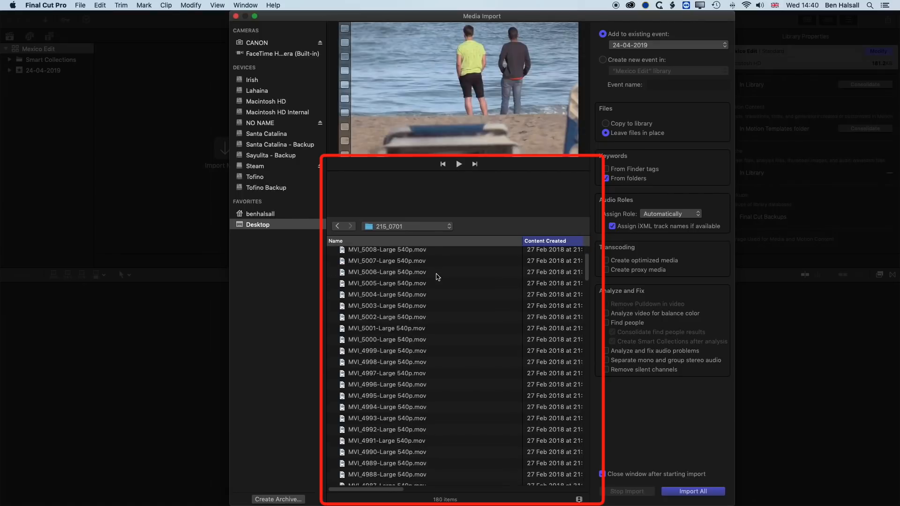
scroll(437, 276, down, 4)
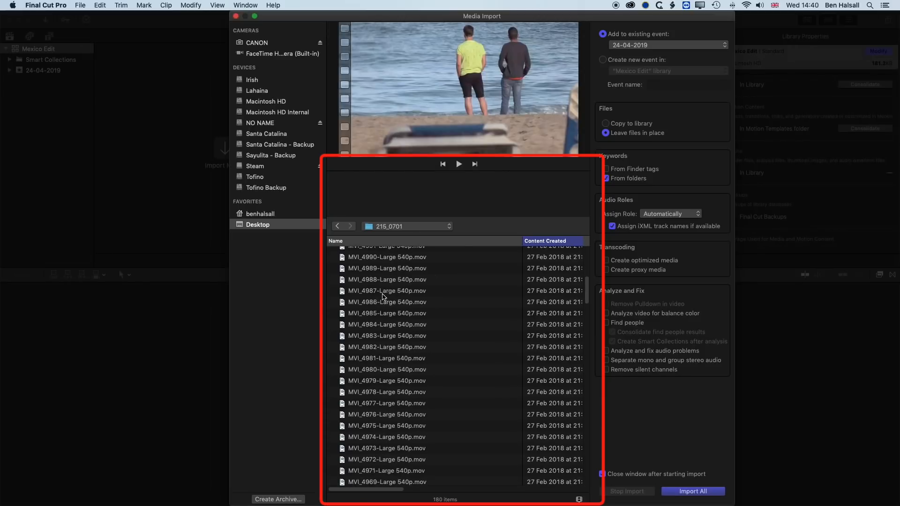
click(382, 295)
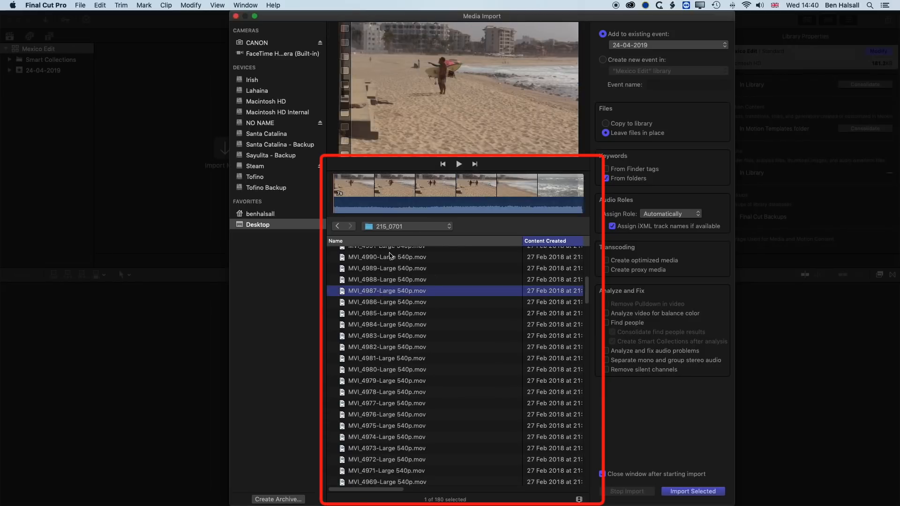
click(377, 196)
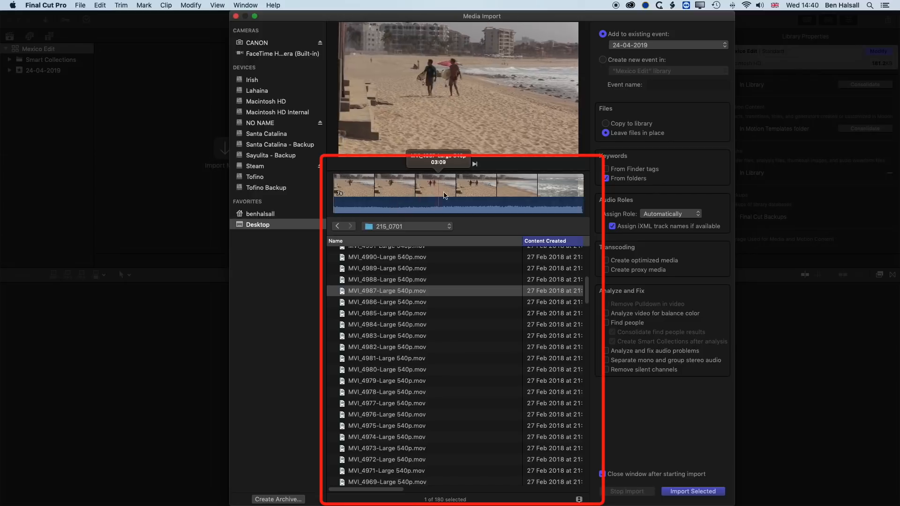
click(382, 336)
click(352, 198)
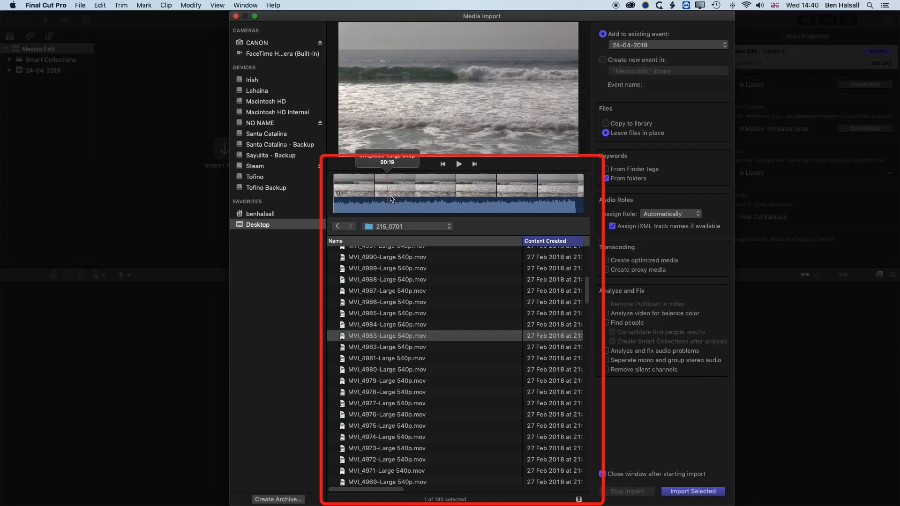
click(393, 313)
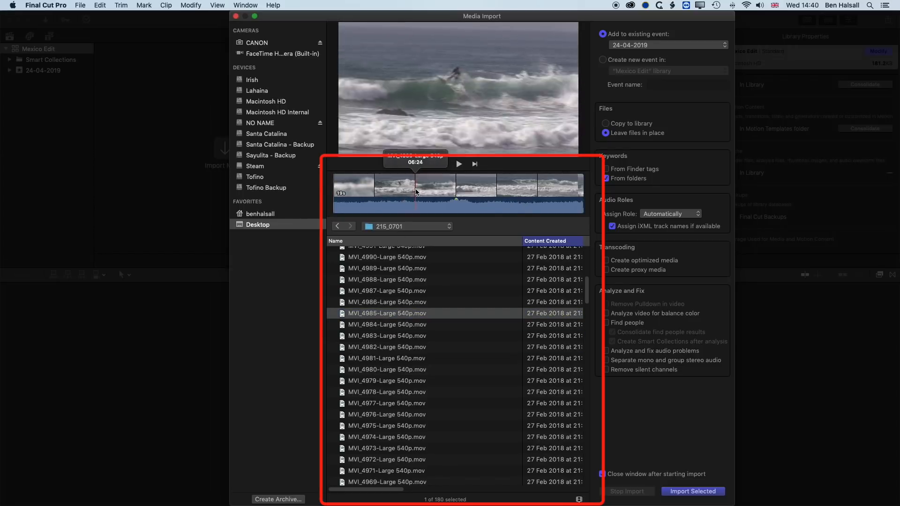
click(398, 403)
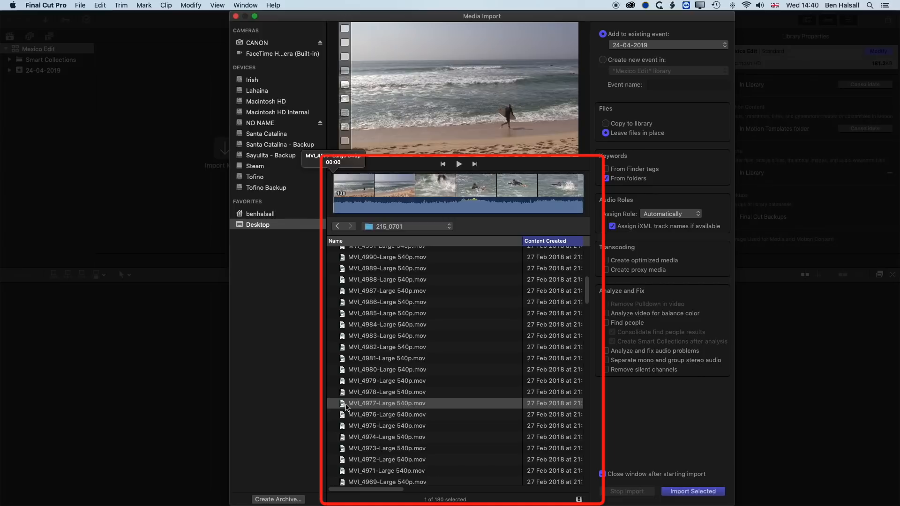
Step: Import the MVI_4977-Large 540p clip into the 24-04-2019 event, copying the file to the library
click(347, 406)
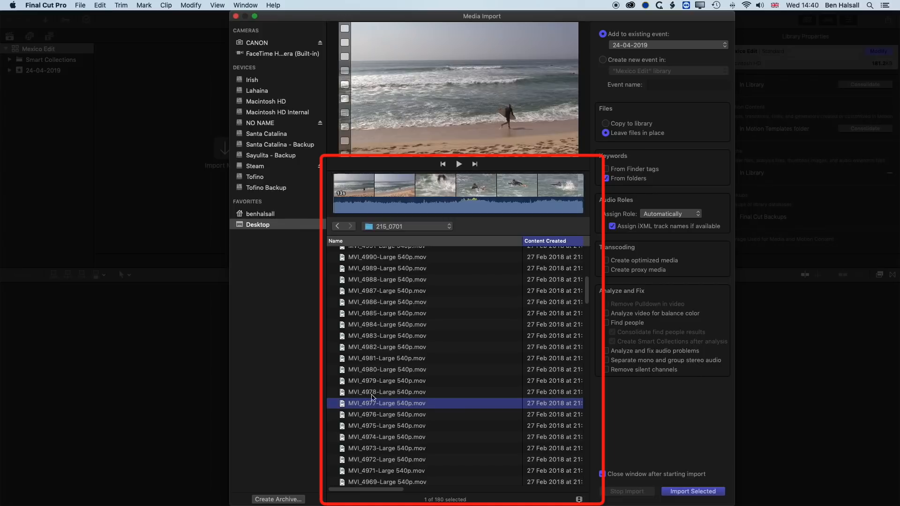
click(513, 204)
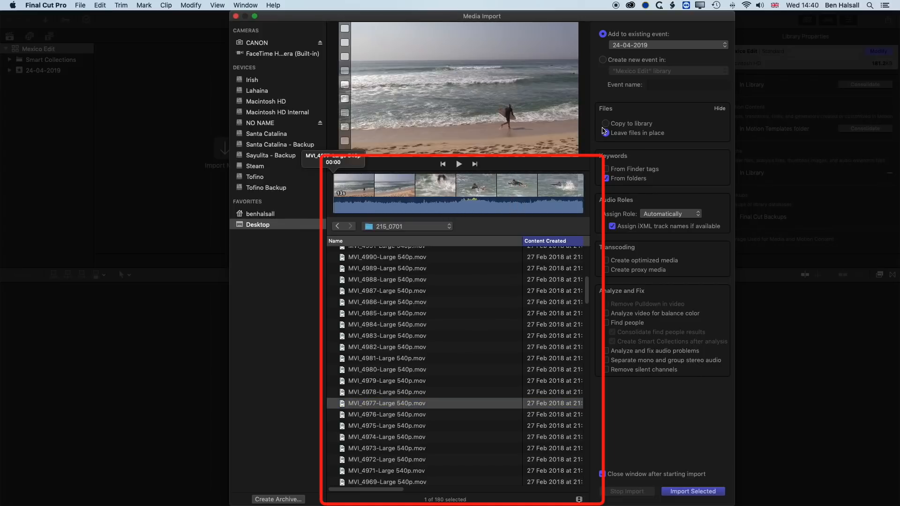
click(606, 124)
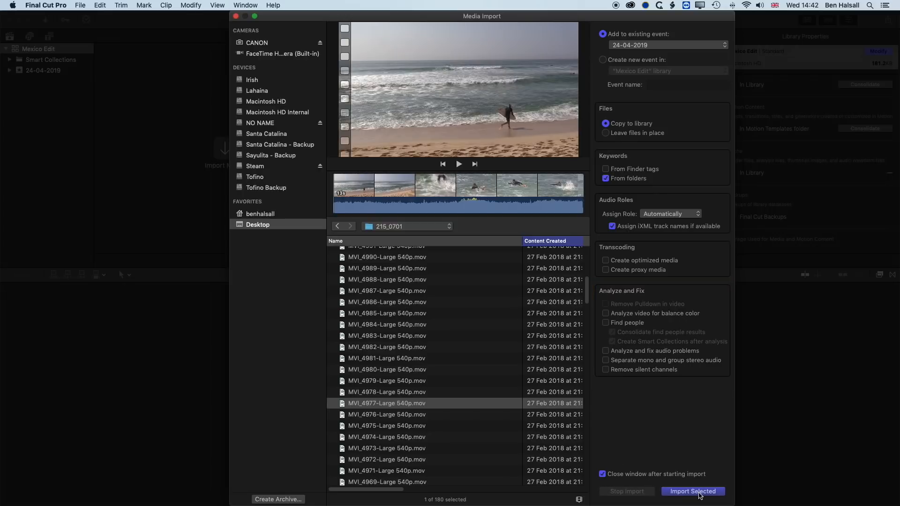
click(703, 495)
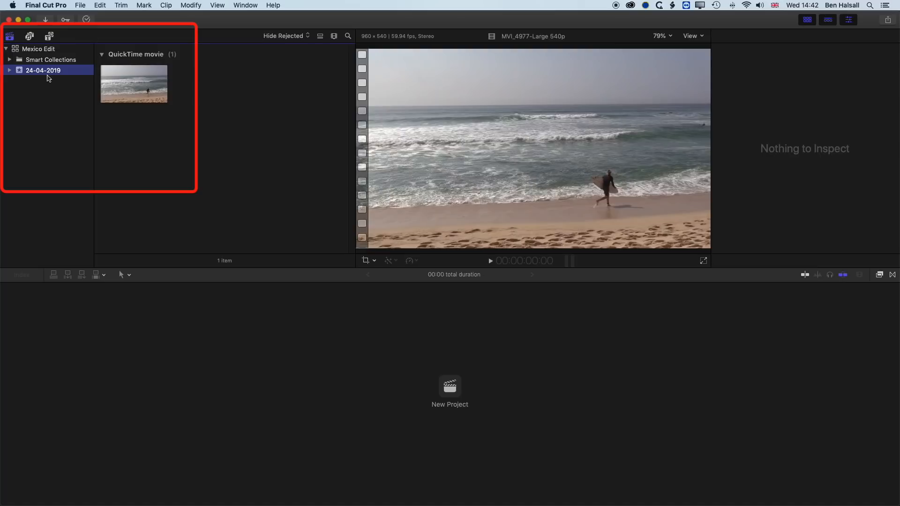
Step: Select the imported surfer clip and show its metadata in the inspector
click(121, 85)
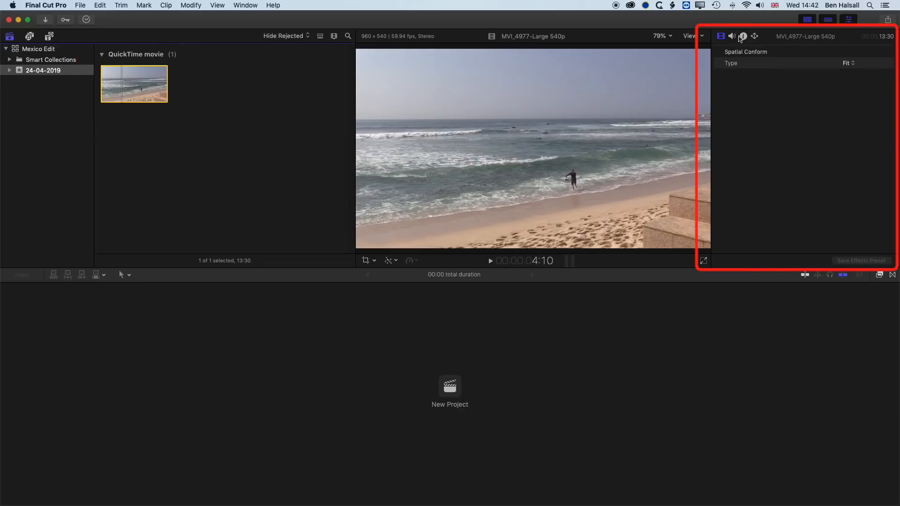
click(743, 40)
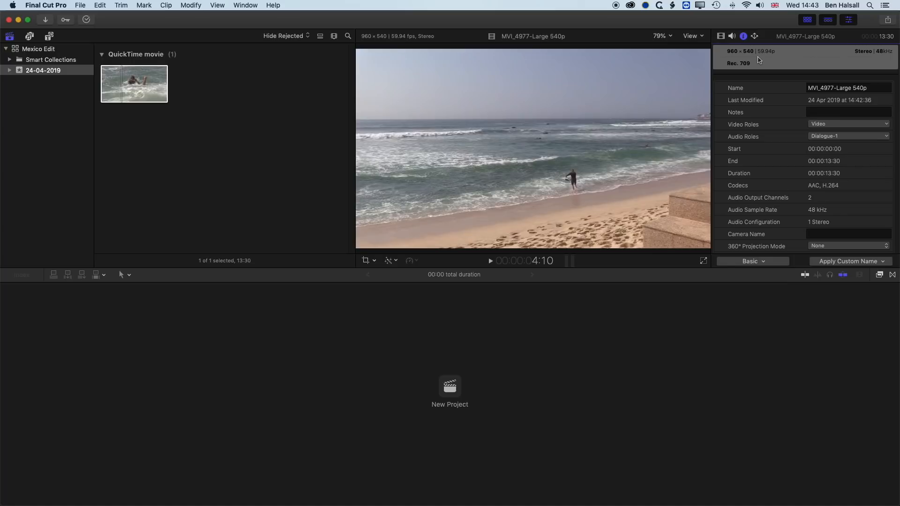
Step: Import the 216_0702 folder from 07_Mexico into the 24-04-2019 event, copying the files to the library
click(82, 4)
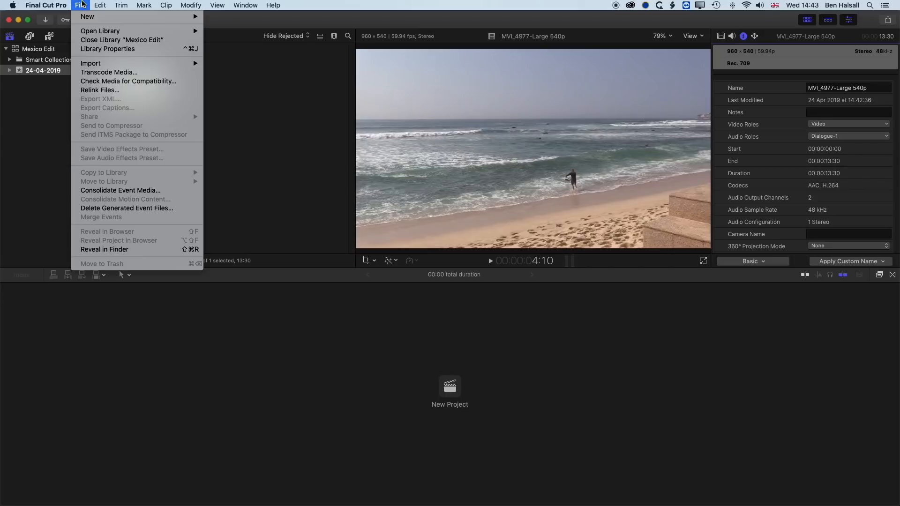
mouse_move(82, 64)
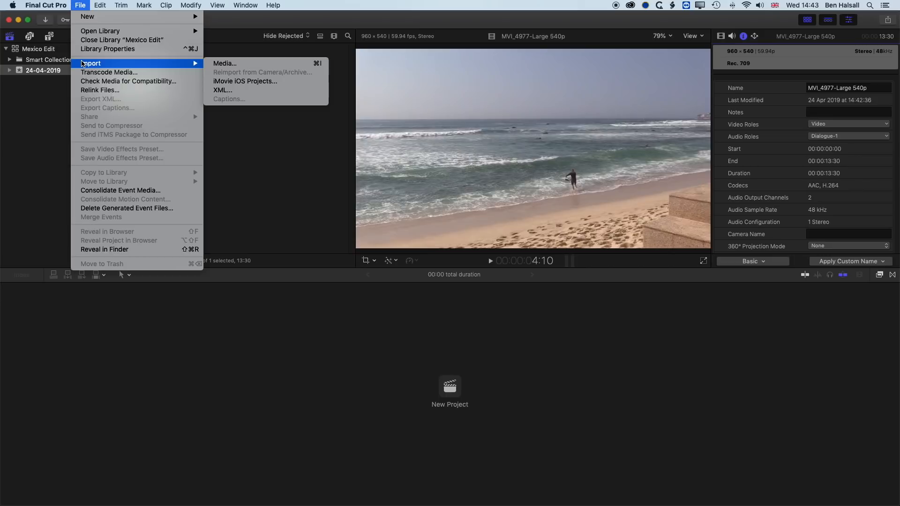
click(244, 68)
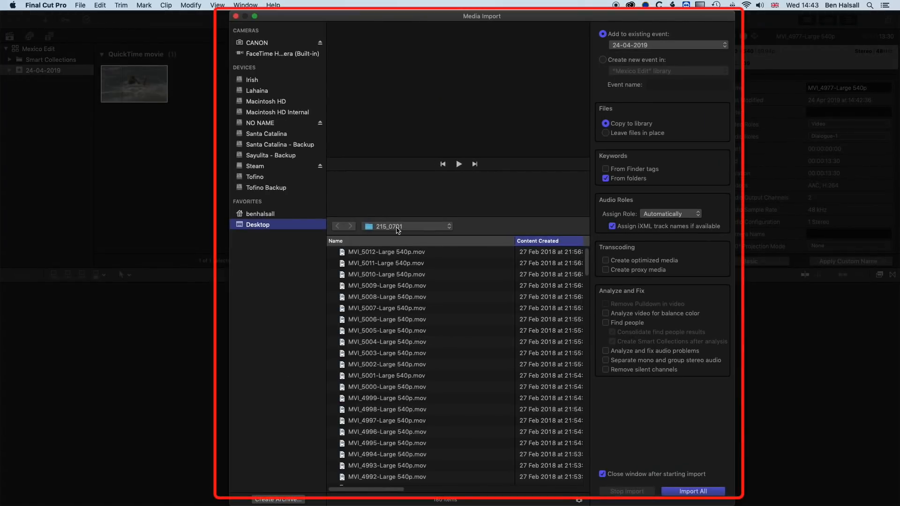
click(397, 228)
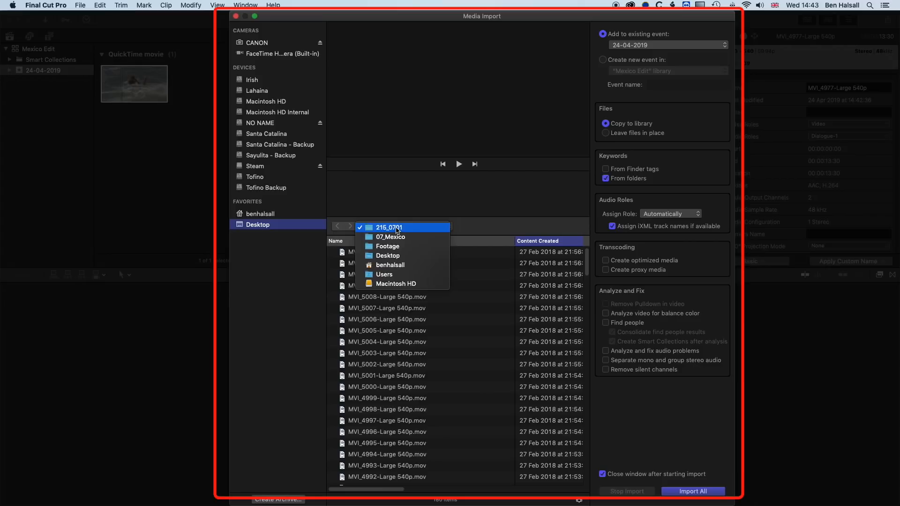
click(397, 238)
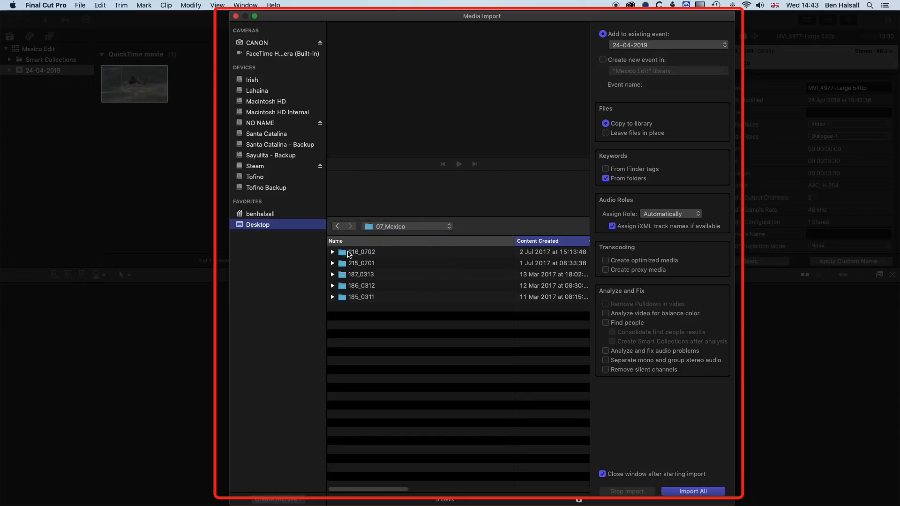
click(344, 254)
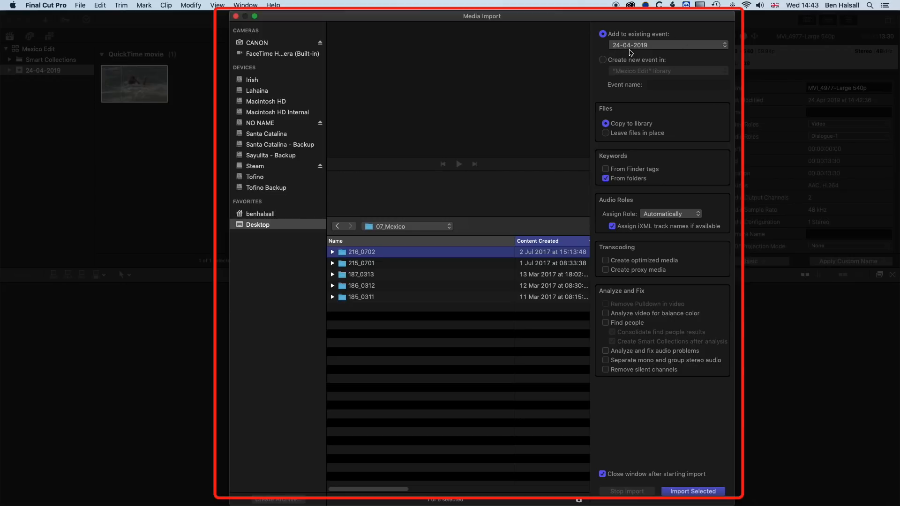
click(684, 492)
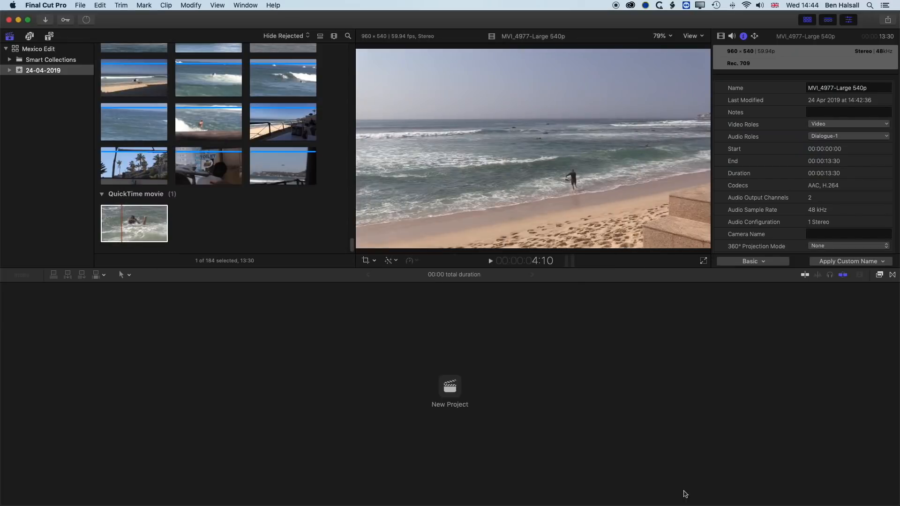
Step: Look through the imported clips, then expand the 24-04-2019 event and show its 216_0702 keyword collection
scroll(189, 127, up, 5)
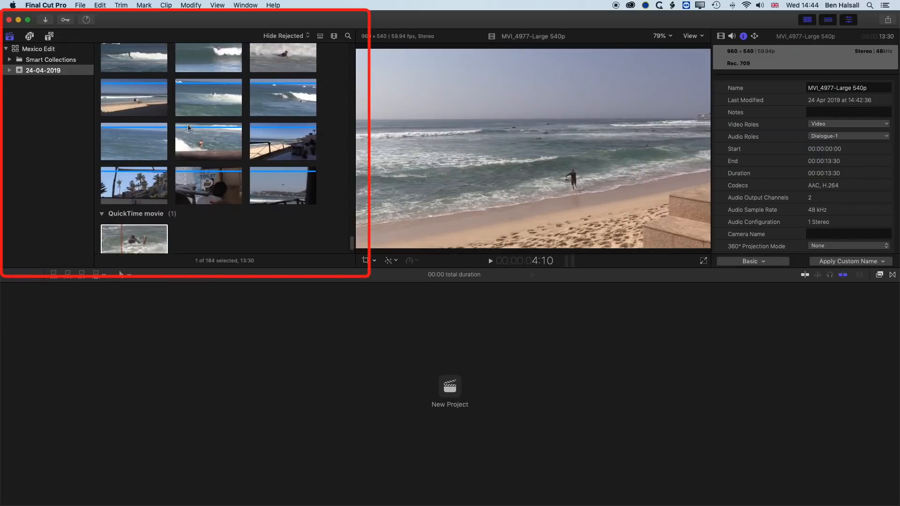
scroll(189, 128, up, 6)
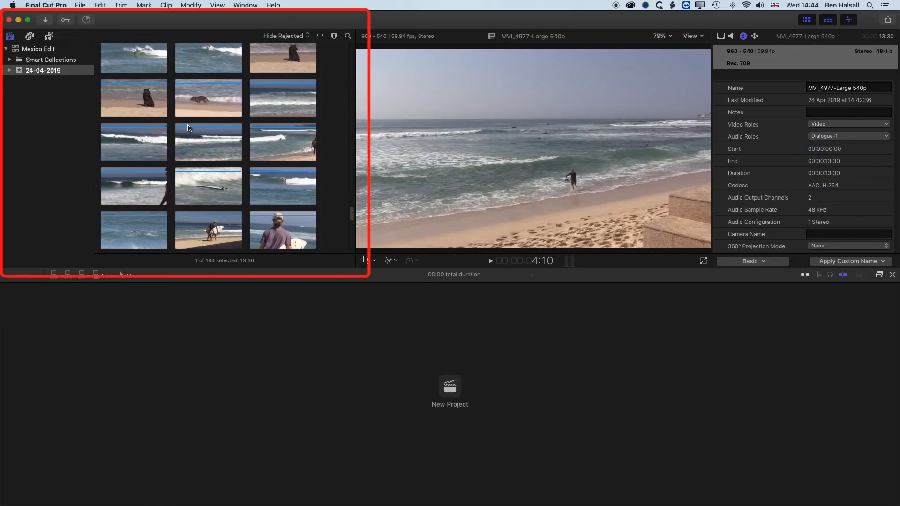
scroll(189, 128, up, 6)
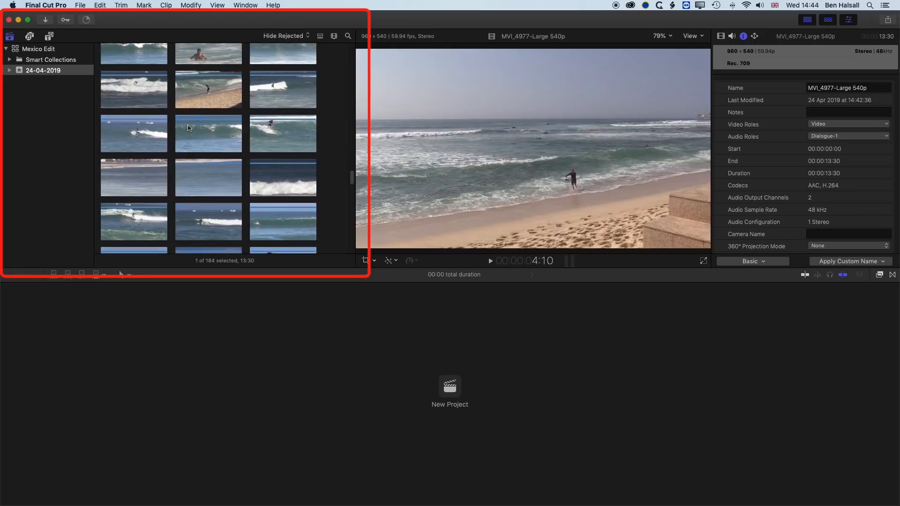
scroll(189, 127, up, 6)
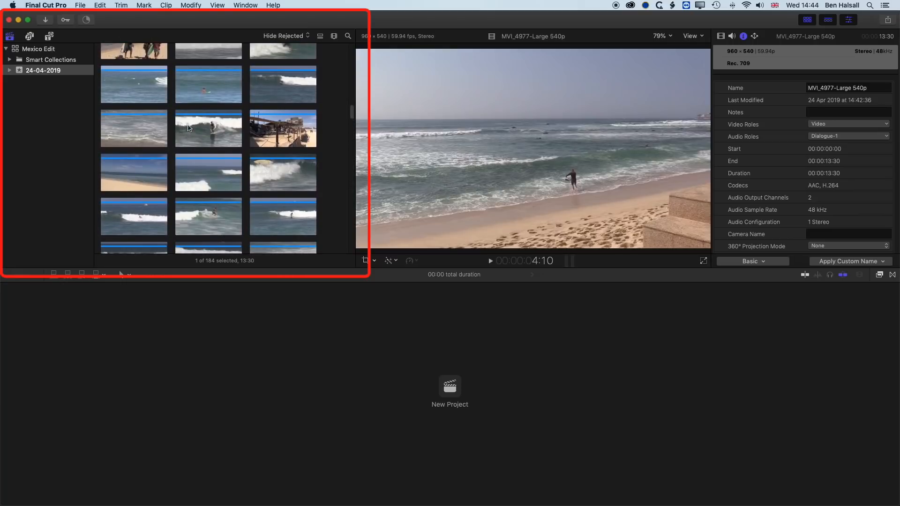
scroll(188, 127, up, 1)
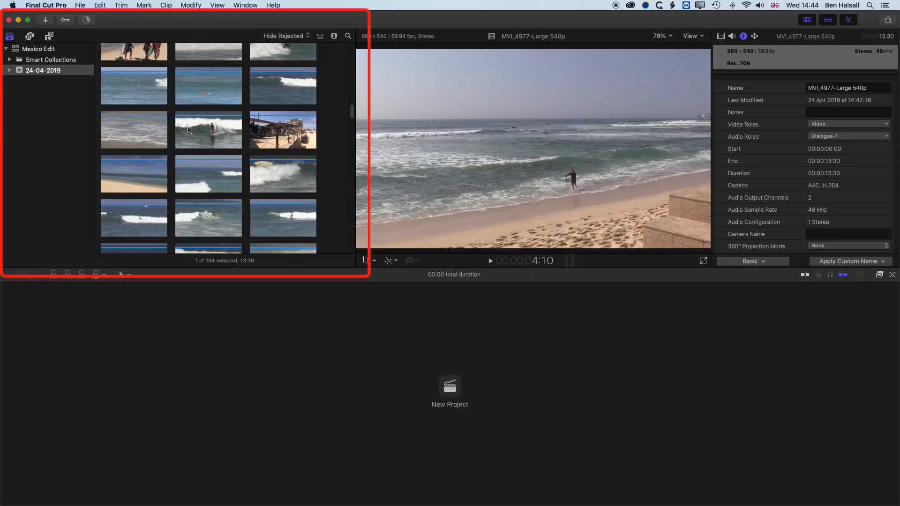
click(10, 70)
click(37, 82)
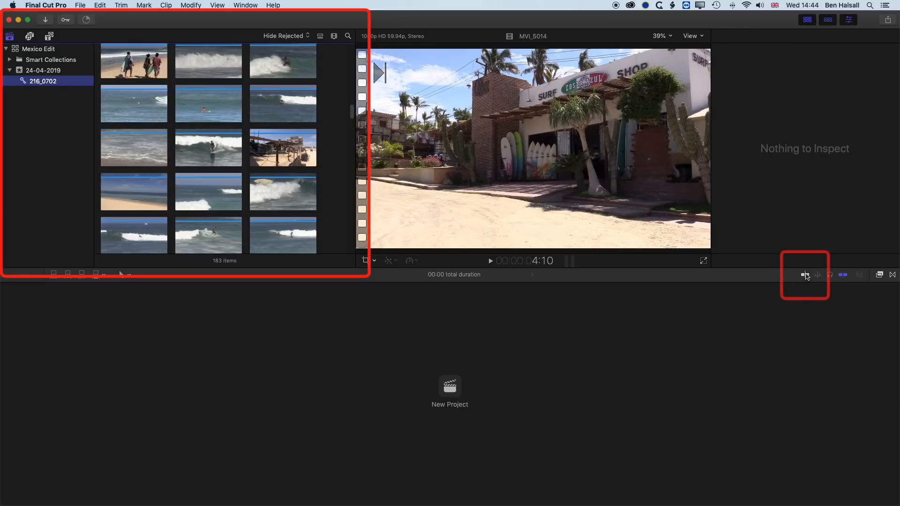
Step: Turn on skimming and select the clip of three people carrying surfboards along the beach
click(806, 277)
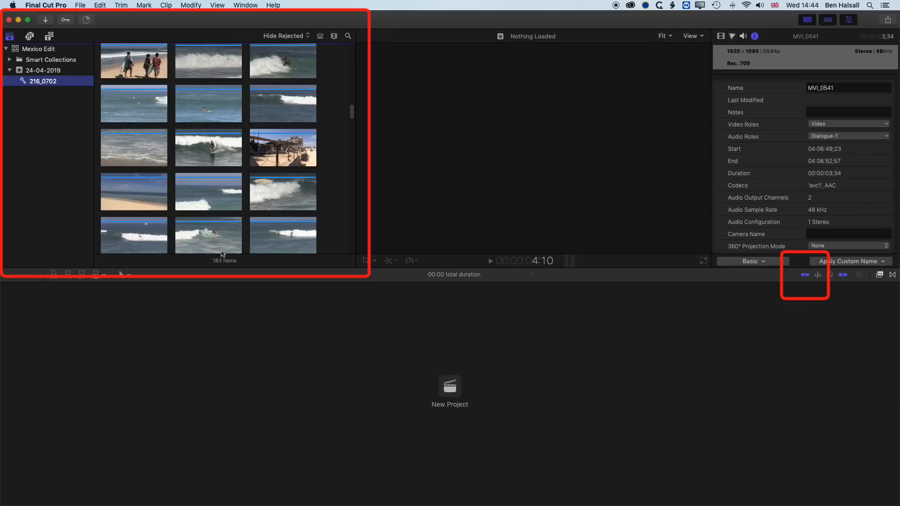
click(123, 66)
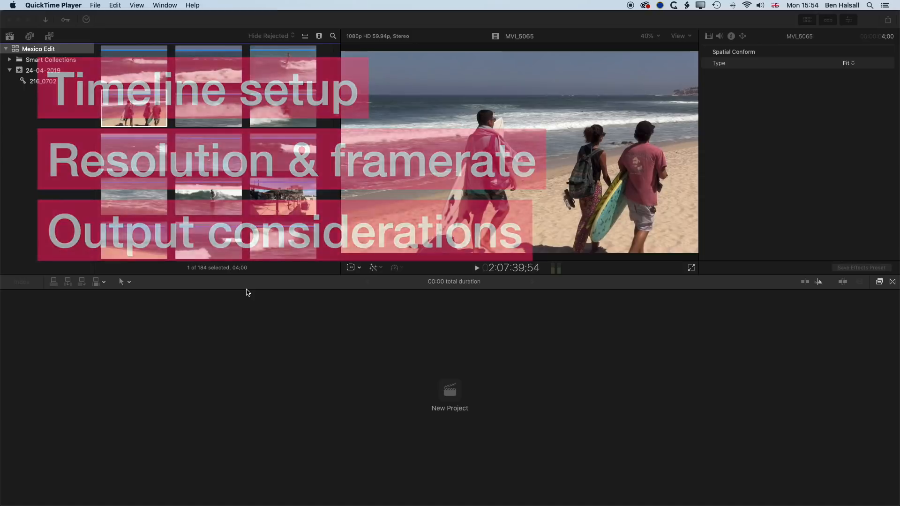
click(247, 288)
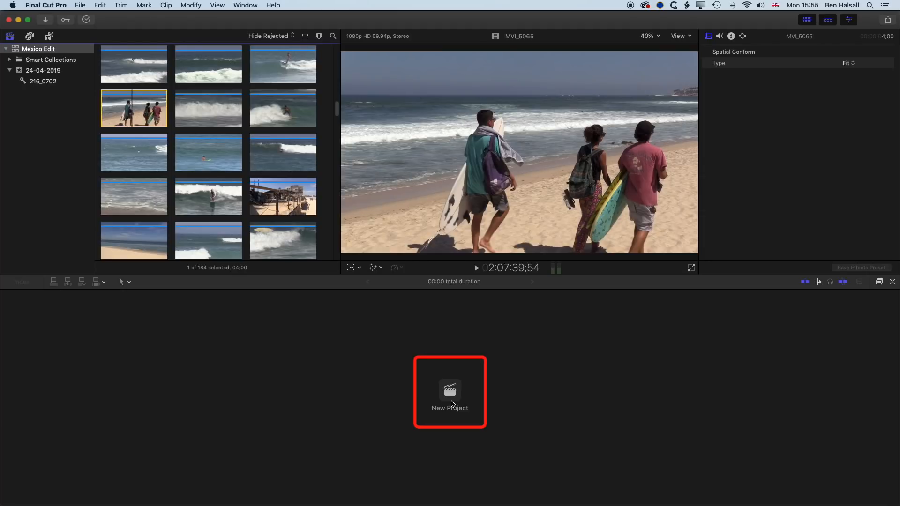
Step: Create a project named Test Timeline in the 24-04-2019 event using automatic settings
click(81, 5)
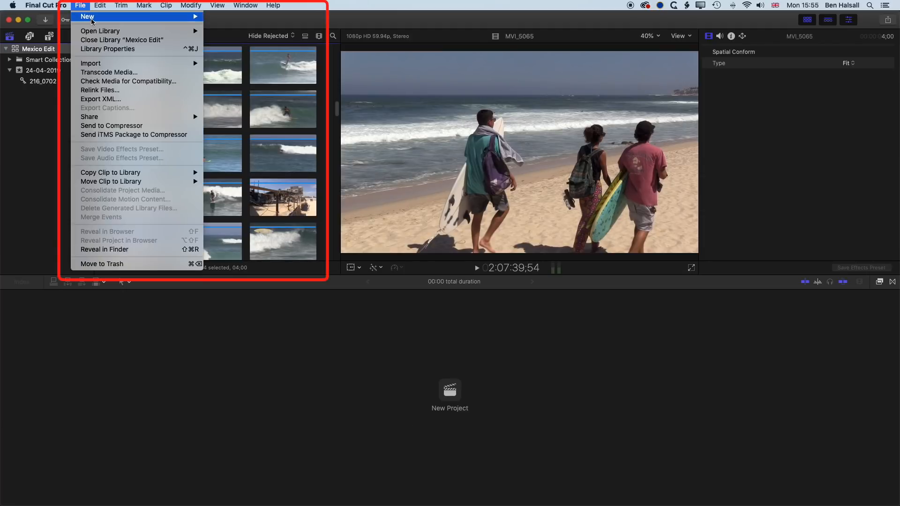
mouse_move(92, 21)
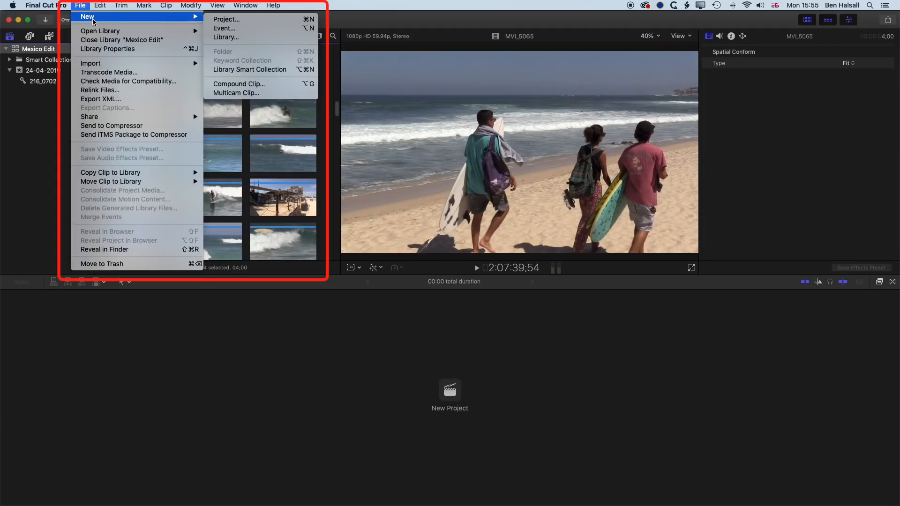
click(243, 25)
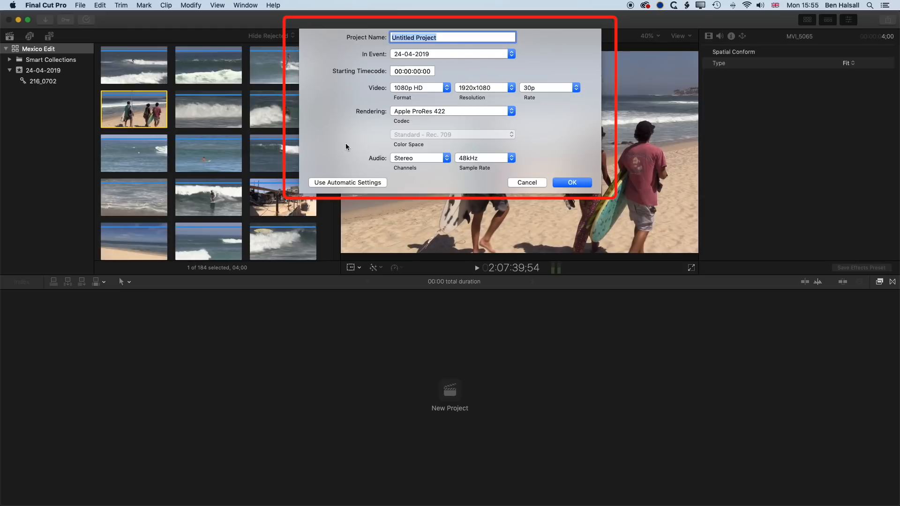
click(344, 183)
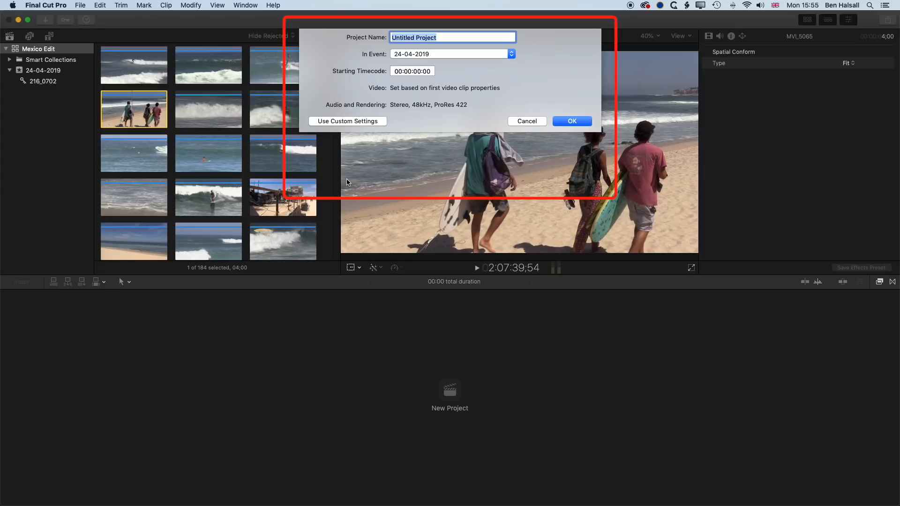
click(358, 120)
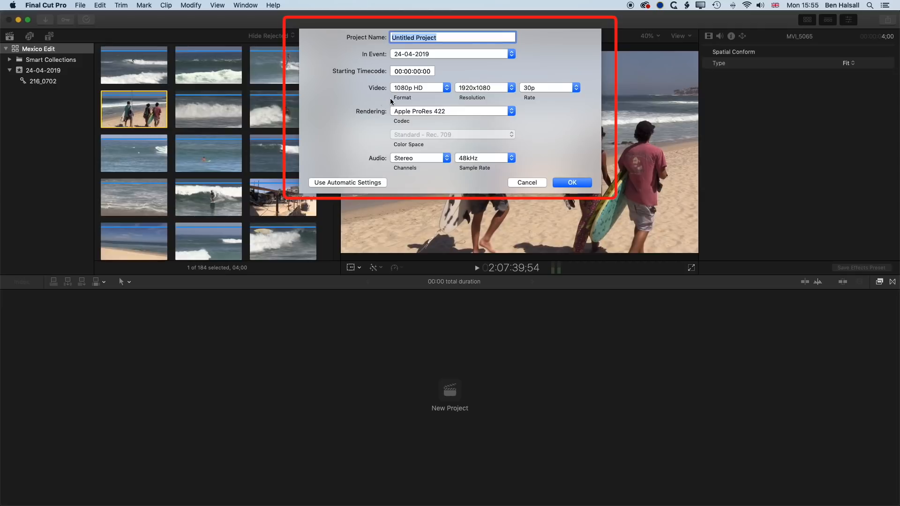
click(342, 181)
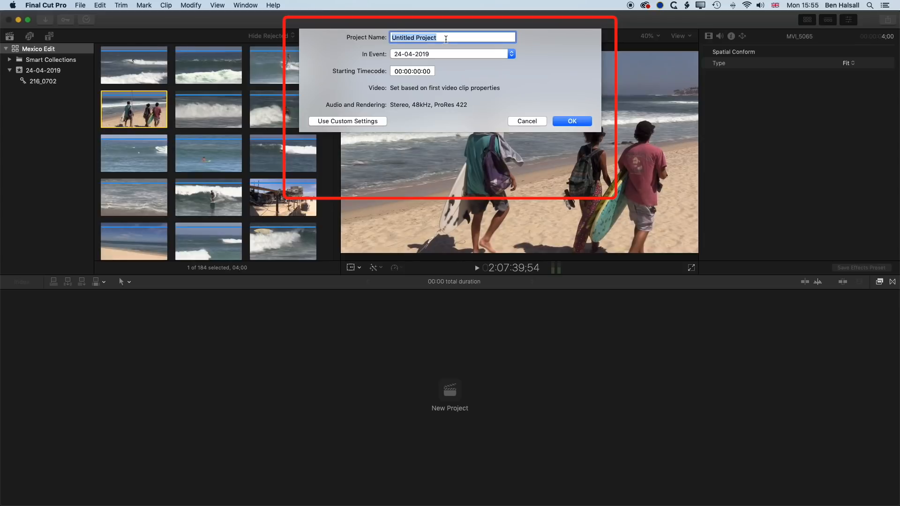
text(Test Timeline)
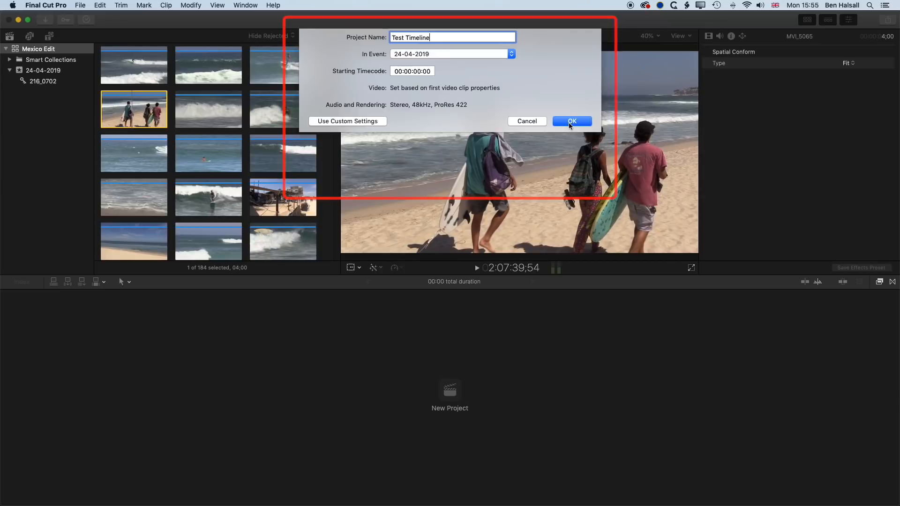
click(569, 122)
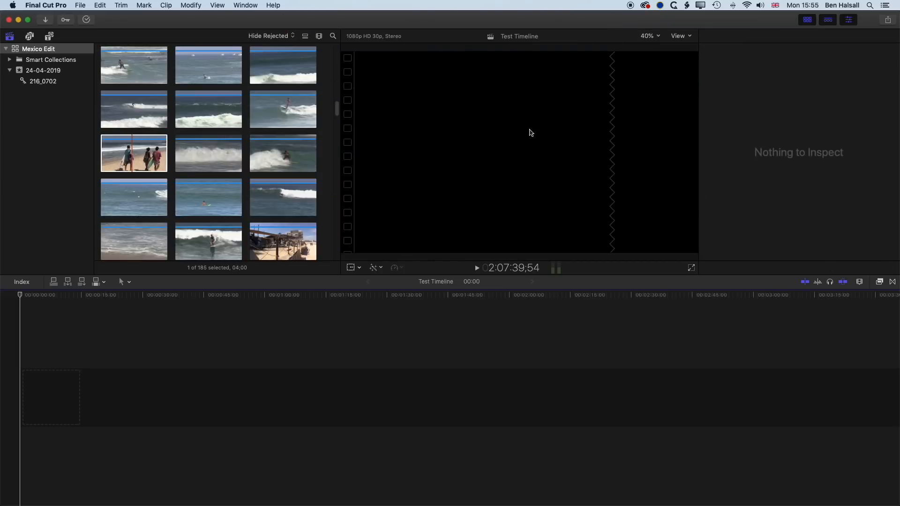
Step: Preview the neighbouring surf clips and show the metadata of clip MVI_5067 in the inspector
click(127, 154)
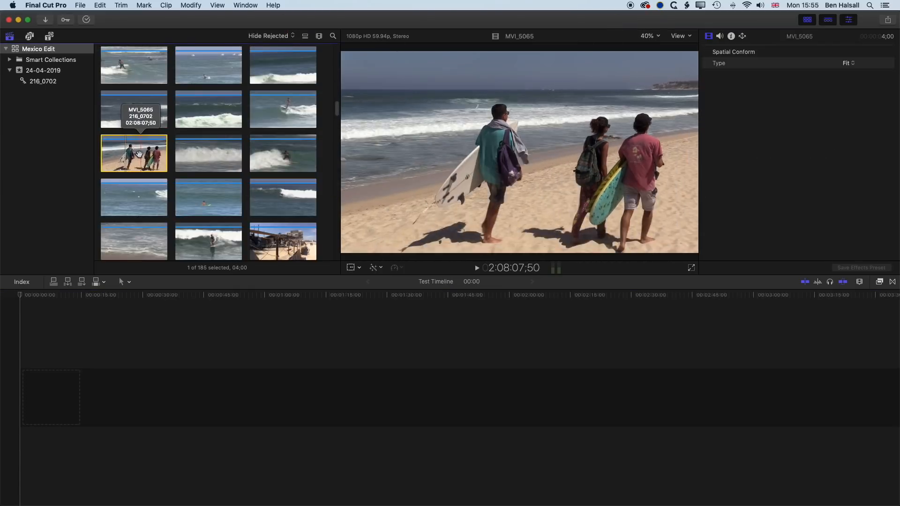
click(207, 154)
click(295, 153)
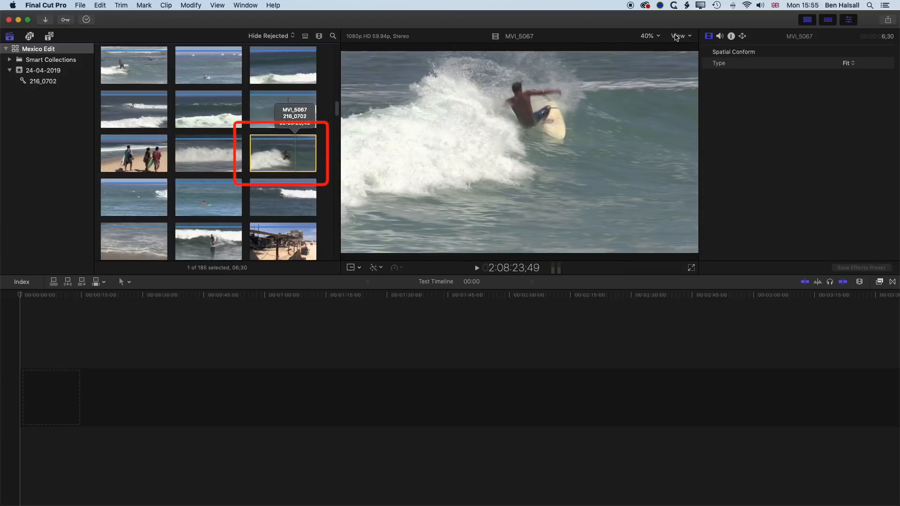
click(731, 36)
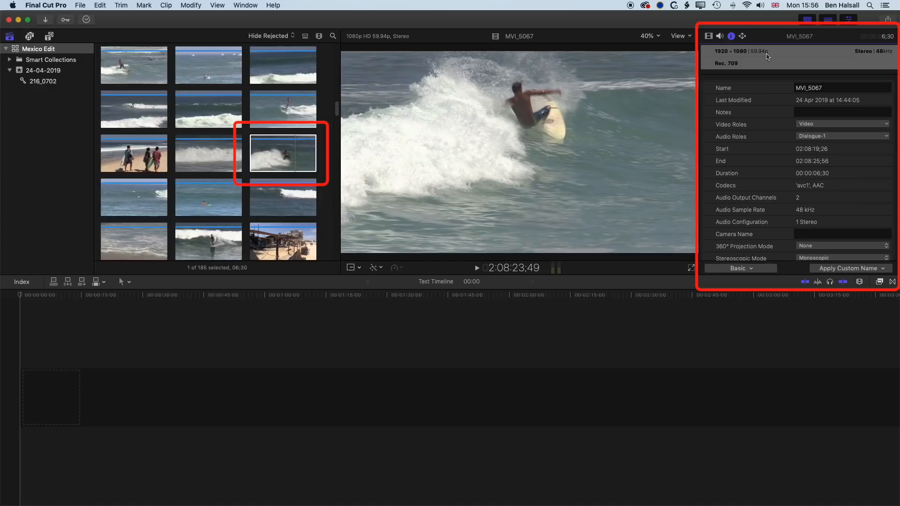
Step: Add the MVI_4977-Large 540p clip to the start of Test Timeline, accepting 720p HD, 960x720 and 59.94p as project settings
scroll(164, 123, down, 5)
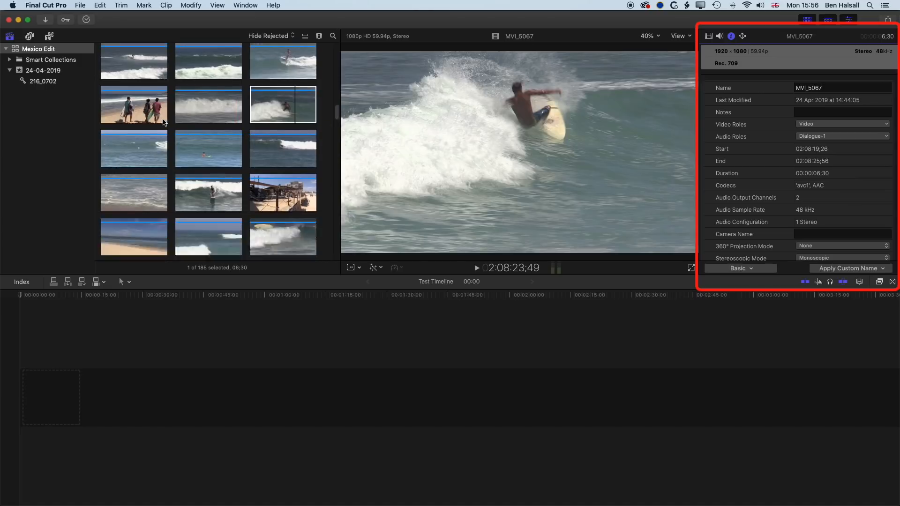
scroll(164, 123, down, 10)
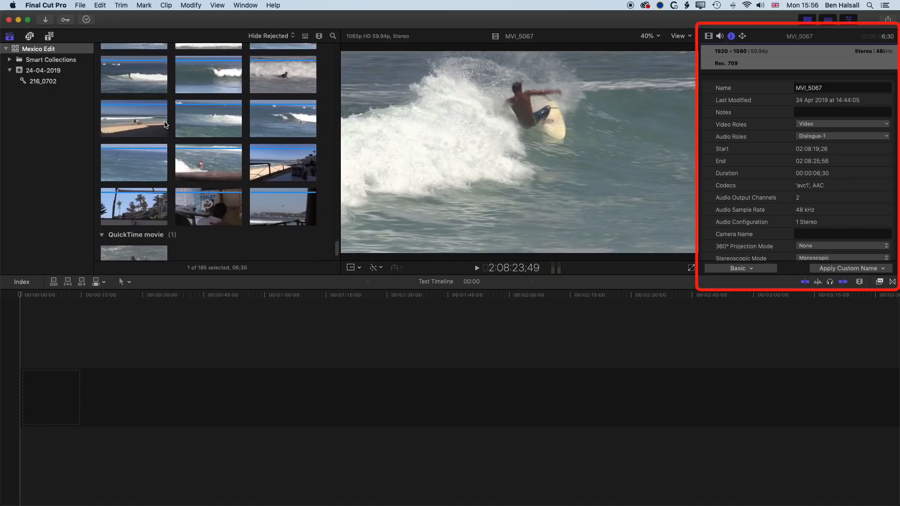
click(124, 220)
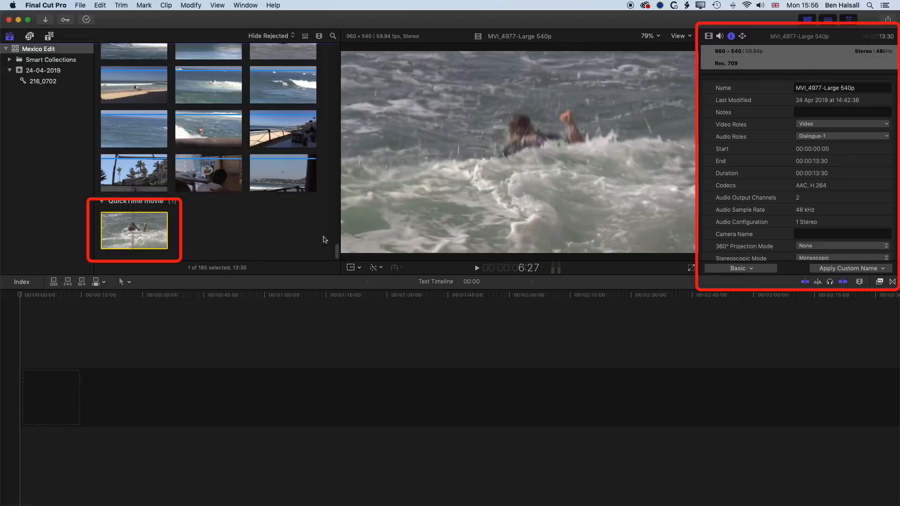
drag(133, 233, 38, 394)
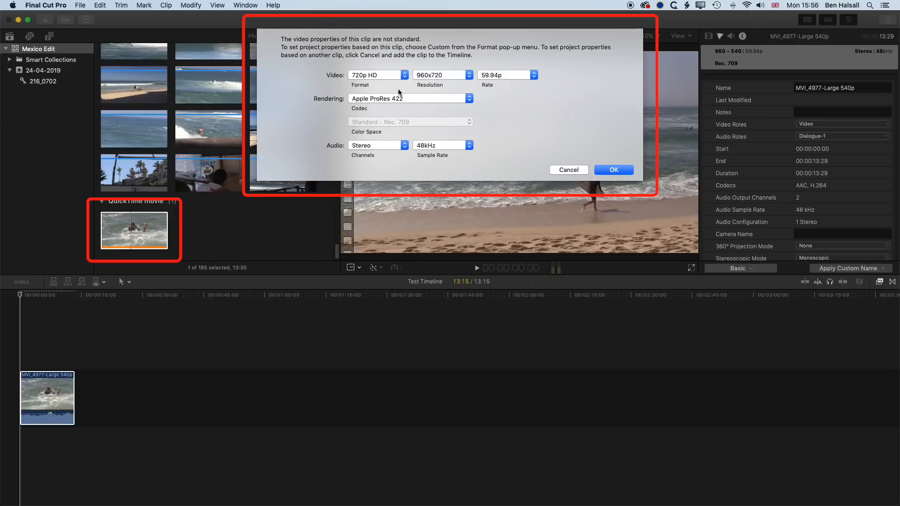
click(614, 170)
key(super+4)
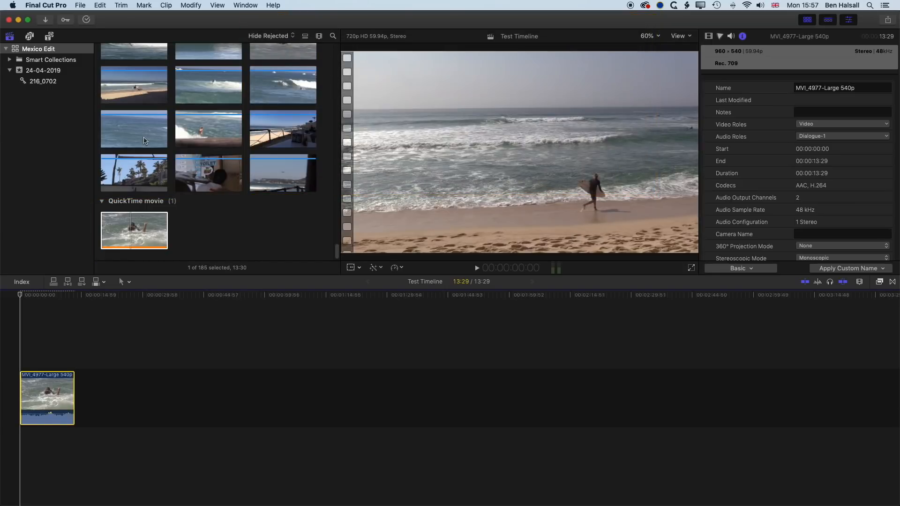
Step: Select the Test Timeline project in the browser to examine its properties in the inspector
scroll(145, 138, up, 10)
scroll(145, 139, up, 5)
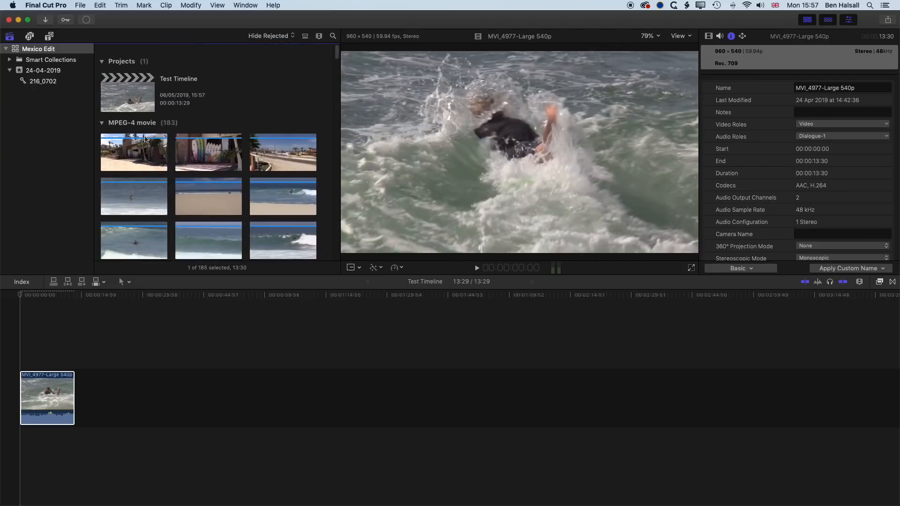
click(125, 82)
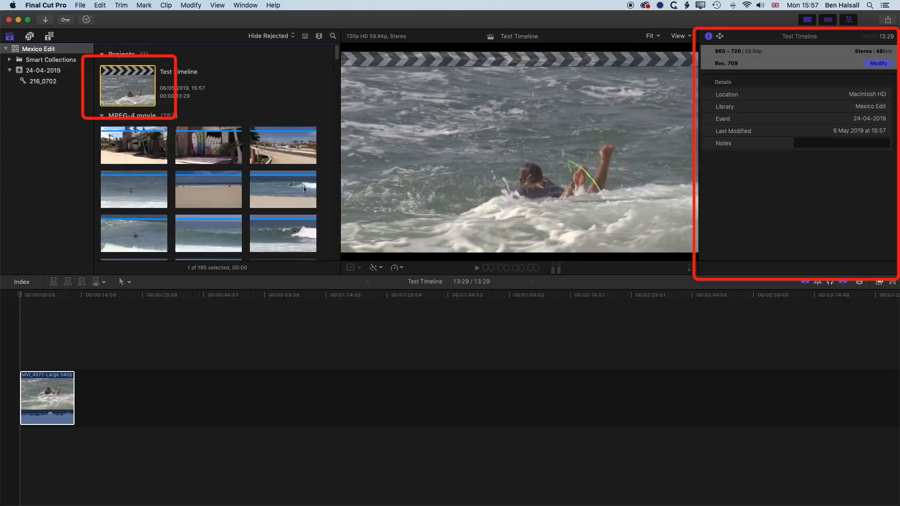
Step: Append the MVI_5014 surf shop clip after the first clip in Test Timeline and move the playhead onto it
drag(141, 154, 93, 392)
drag(93, 296, 86, 298)
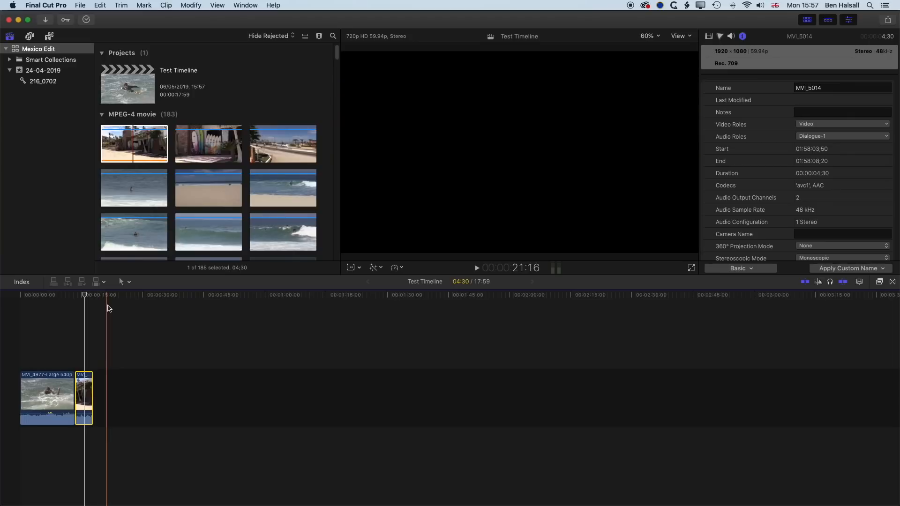
Step: Move the Test Timeline project from the browser to the trash
click(106, 310)
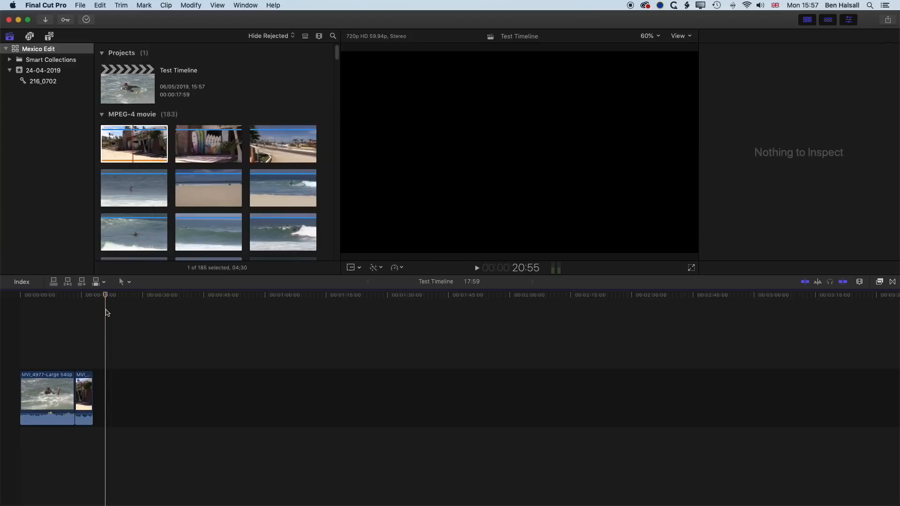
click(126, 87)
right_click(131, 89)
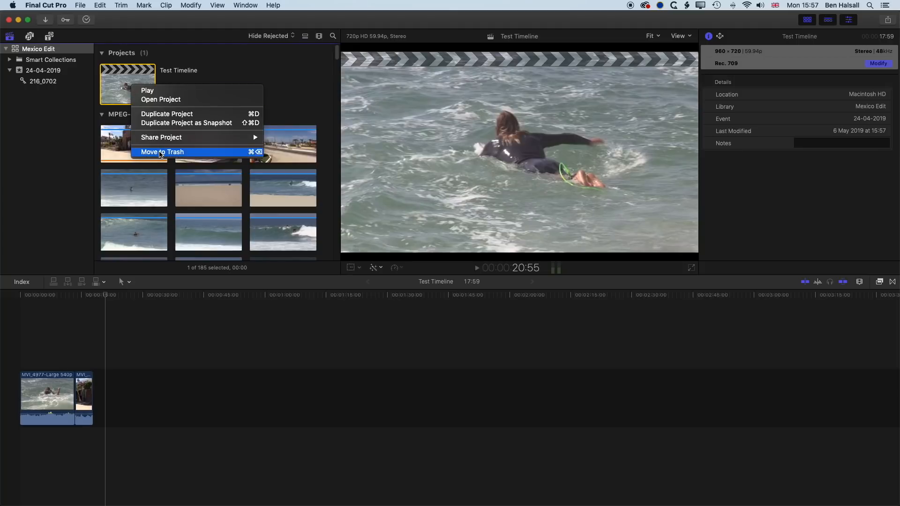
click(163, 152)
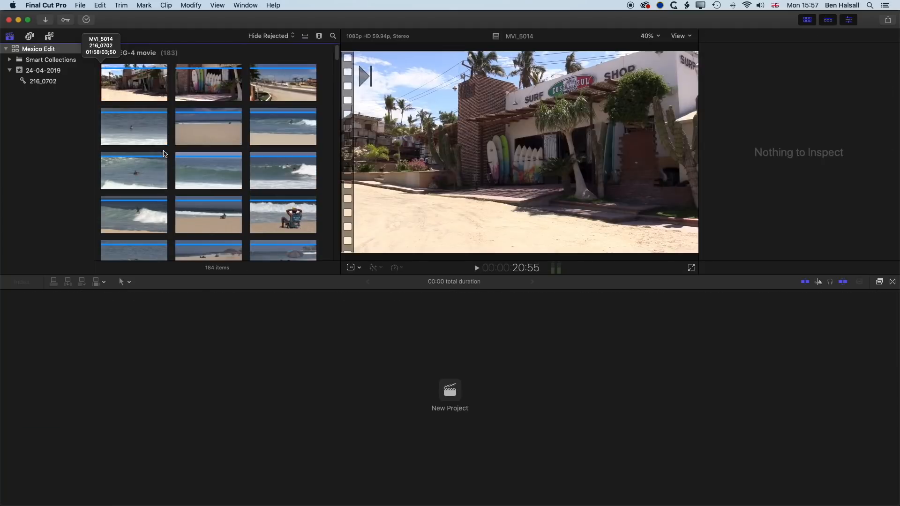
Step: Create an untitled project in the 24-04-2019 event with 1080p HD format, 1920x1080 resolution and a 29.97p rate
click(81, 6)
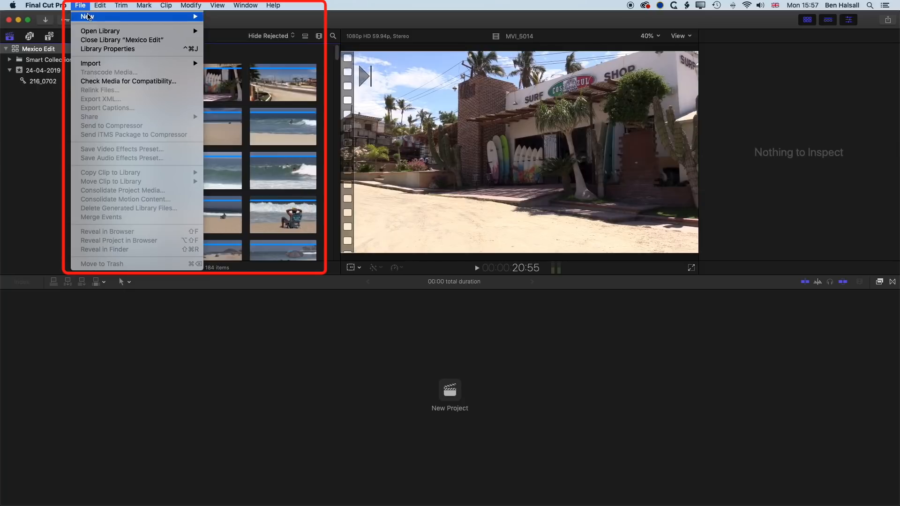
mouse_move(89, 17)
click(226, 19)
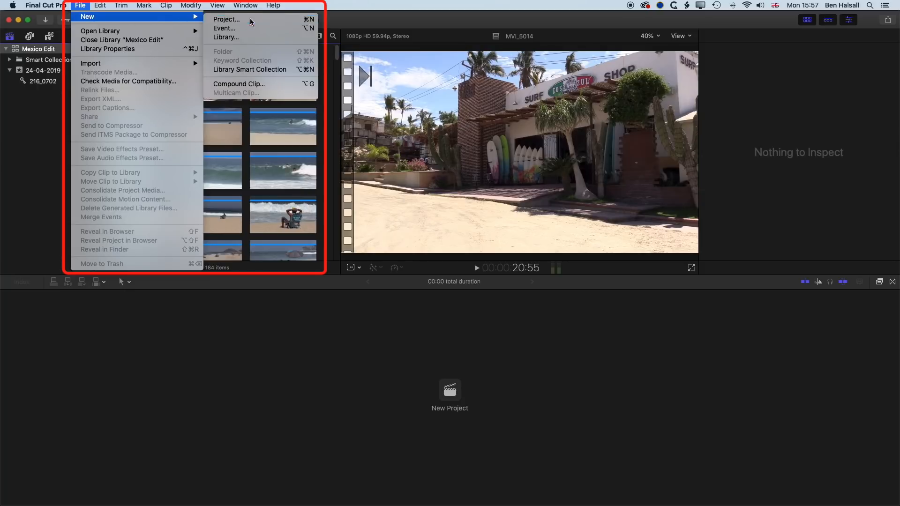
click(354, 120)
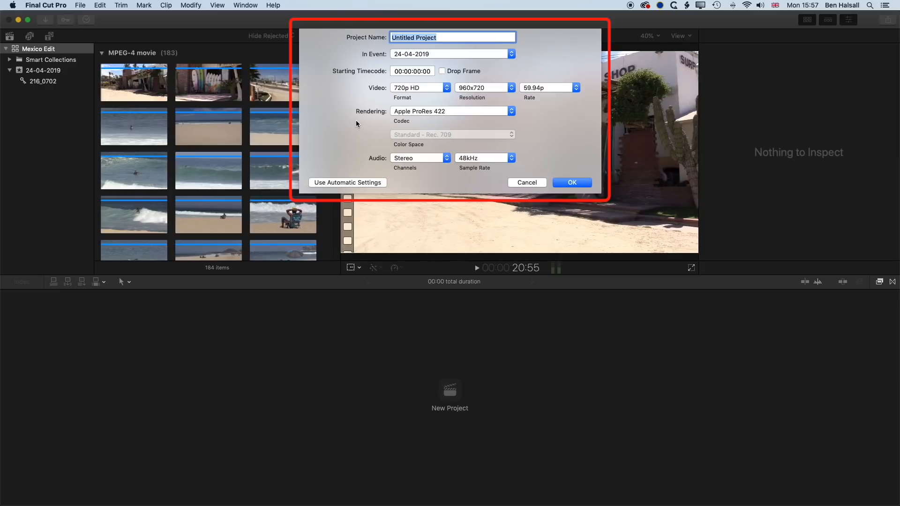
click(407, 89)
click(408, 72)
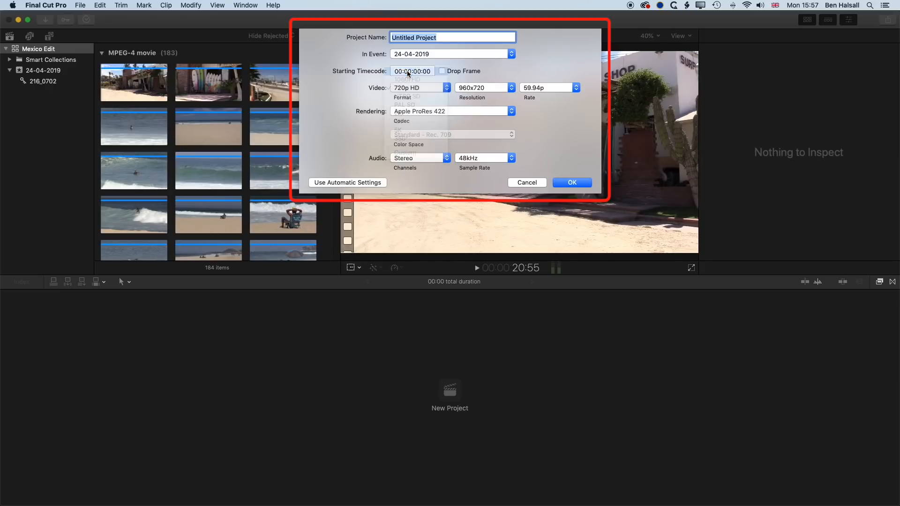
click(561, 87)
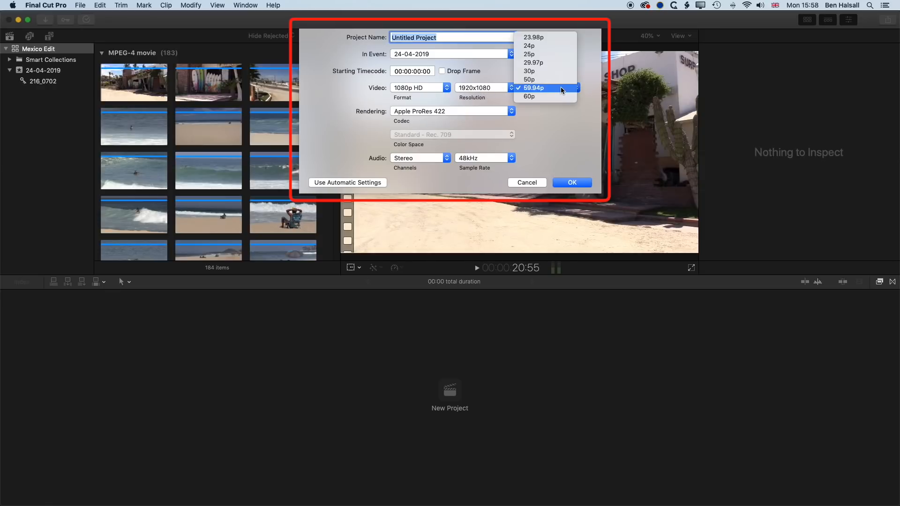
click(539, 63)
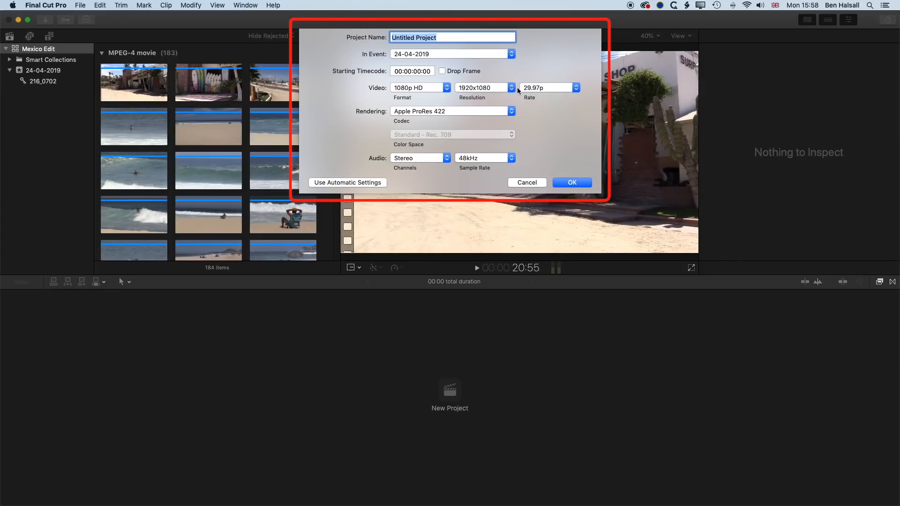
click(548, 89)
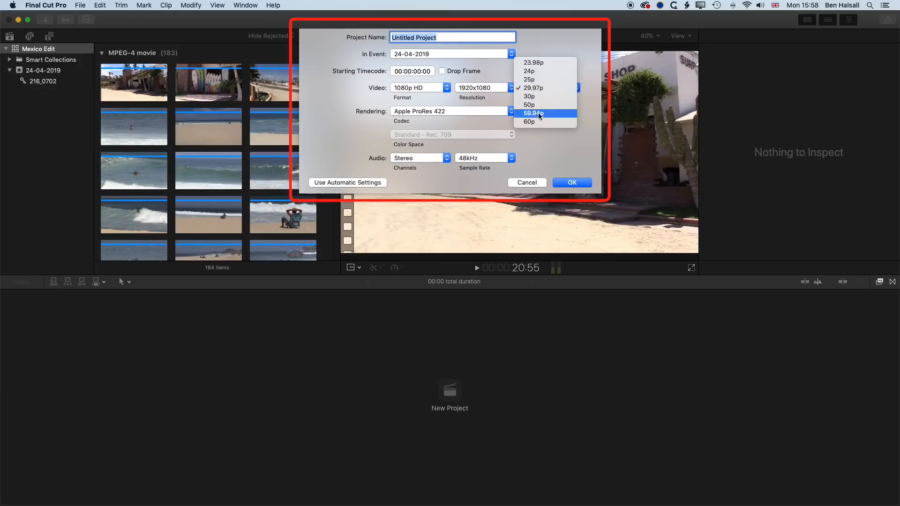
click(542, 88)
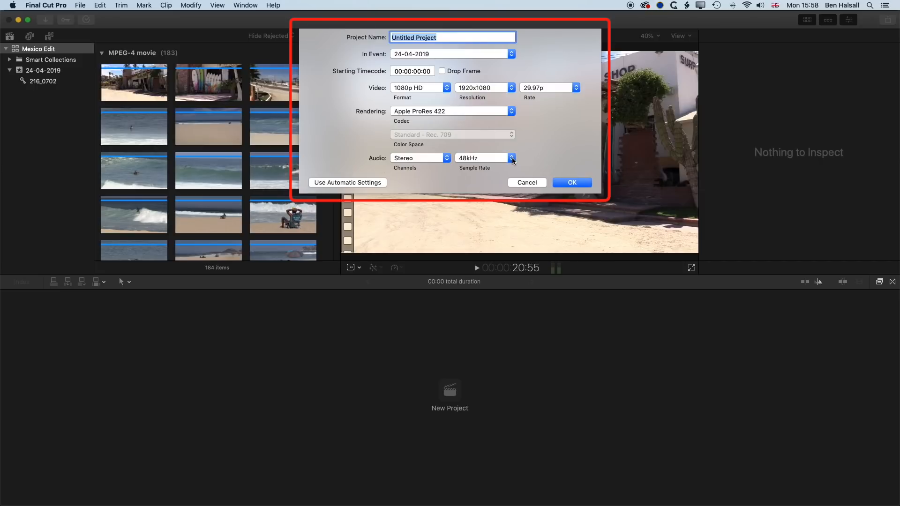
click(572, 182)
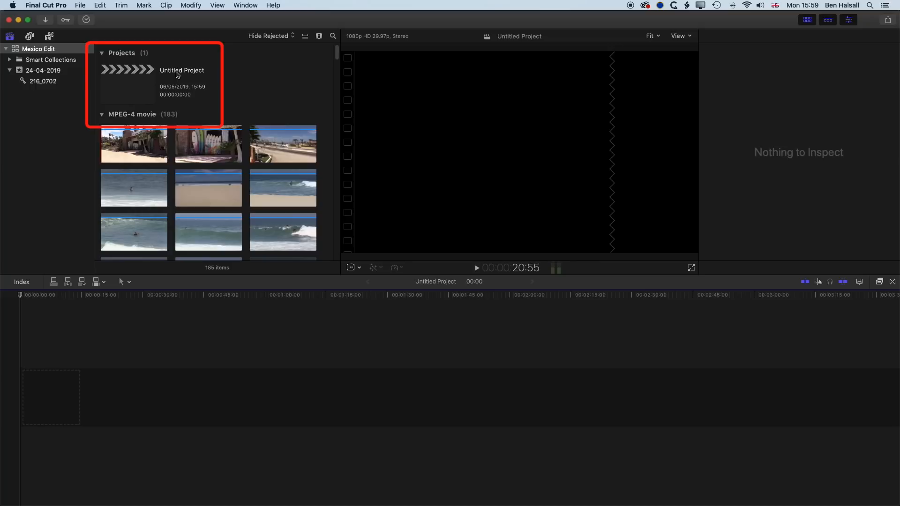
Step: Rename the untitled project in the browser as Mexico surf edit
click(186, 74)
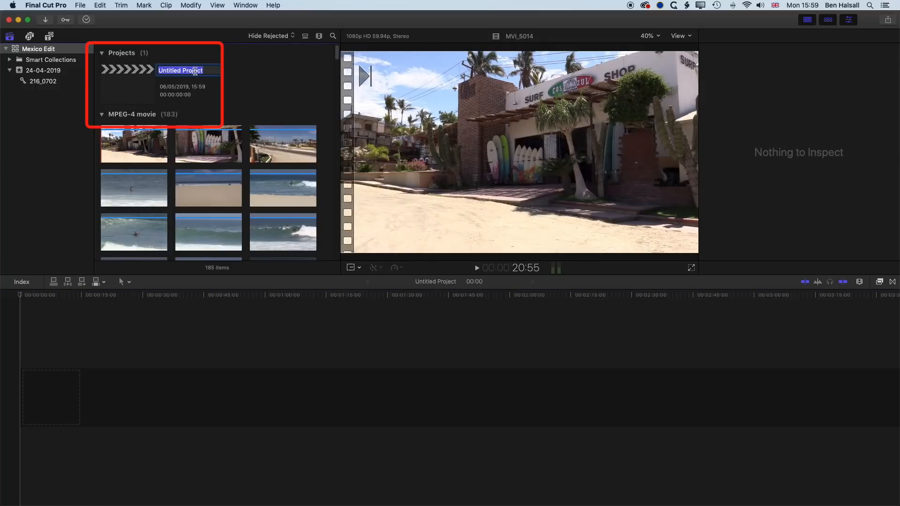
key(BackSpace)
text(Mexico ssurf edit)
key(Return)
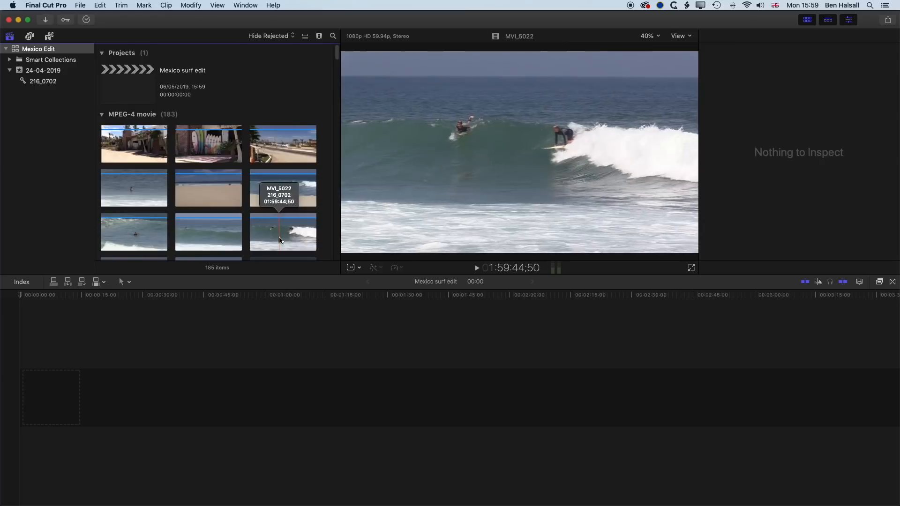
Step: Place clip MVI_5022 at the start of the Mexico surf edit timeline and append beach clip MVI_5050 after it
click(285, 242)
drag(285, 242, 32, 393)
scroll(210, 239, down, 2)
scroll(209, 239, down, 10)
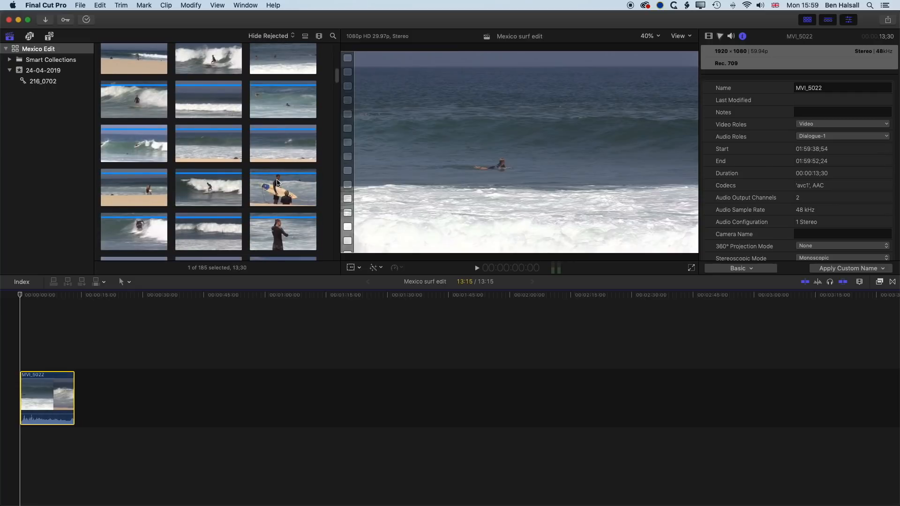
click(277, 183)
scroll(225, 201, down, 3)
scroll(236, 212, down, 2)
scroll(208, 177, down, 2)
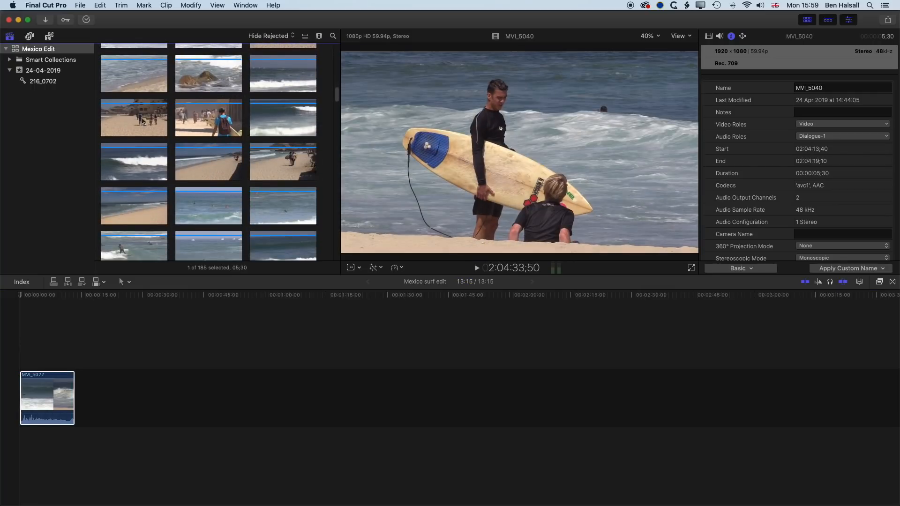
key(e)
Step: Append clips MVI_5064, MVI_5065 and MVI_5070 in that order to the end of the Mexico surf edit timeline
scroll(209, 187, down, 3)
click(282, 155)
drag(232, 269, 123, 399)
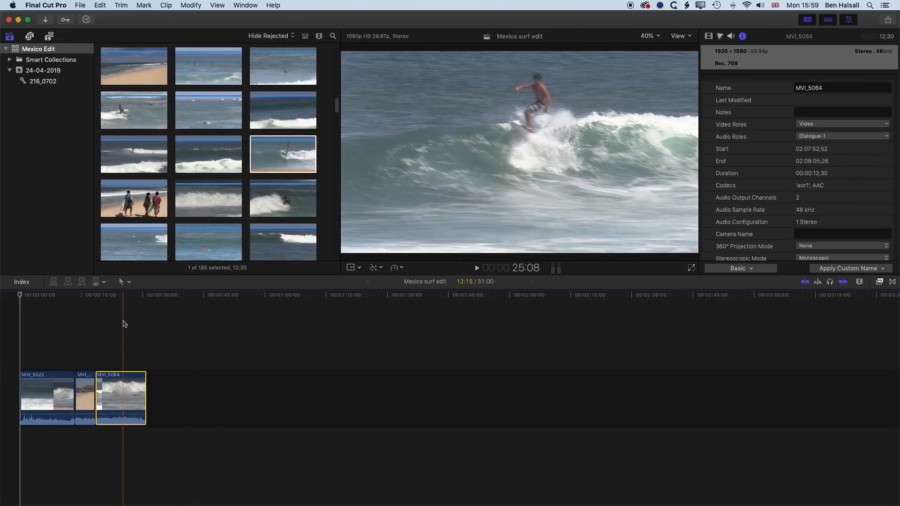
click(129, 200)
drag(130, 199, 160, 398)
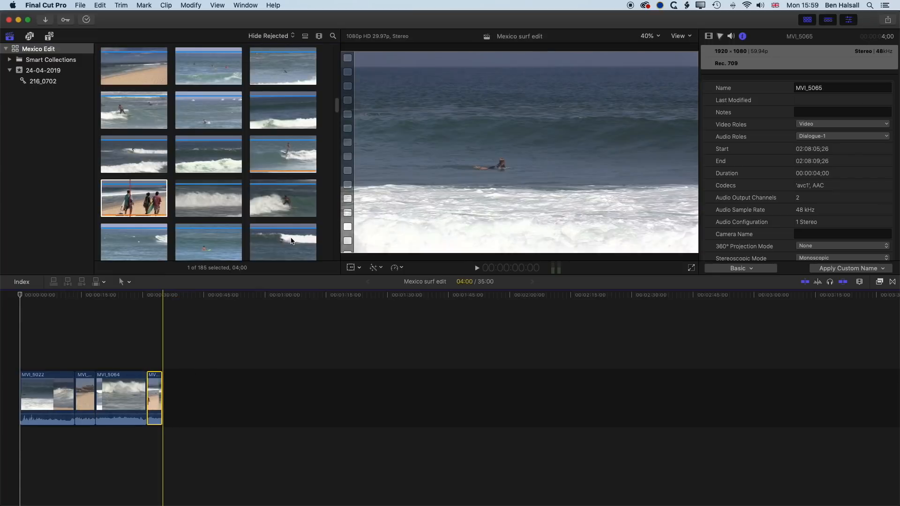
drag(291, 241, 171, 409)
click(186, 359)
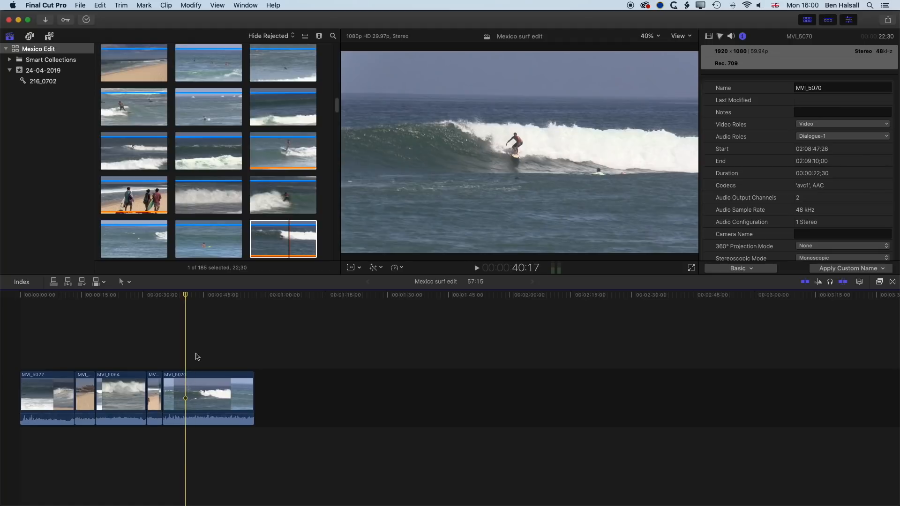
Step: Slow all five timeline clips to 50% speed and move the playhead onto clip MVI_5064
drag(176, 356, 40, 444)
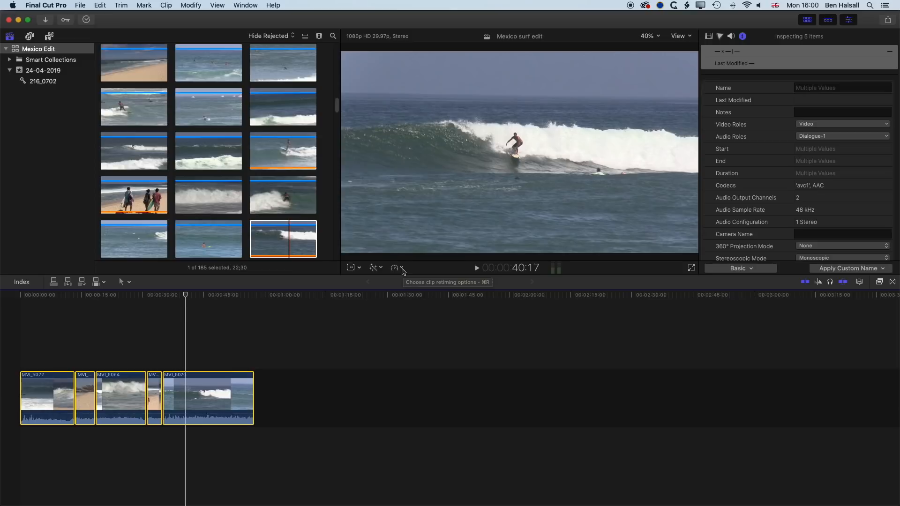
click(402, 269)
mouse_move(408, 276)
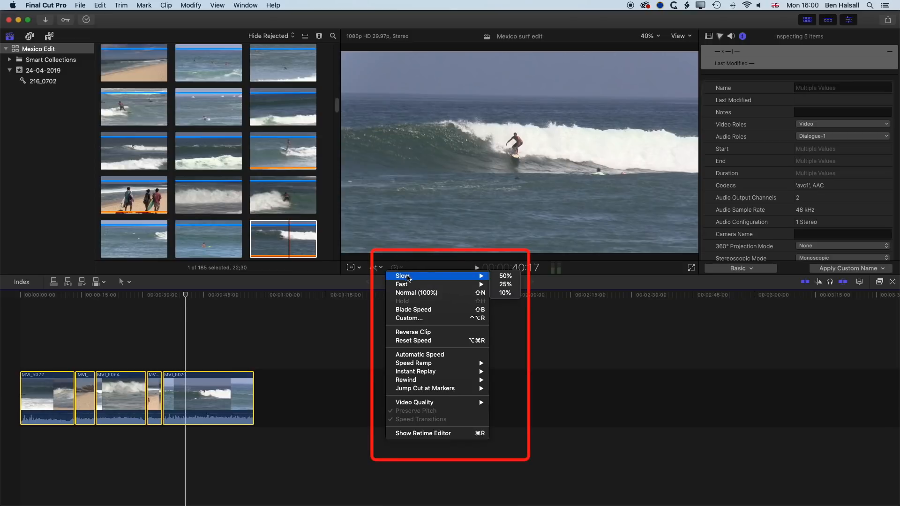
click(513, 279)
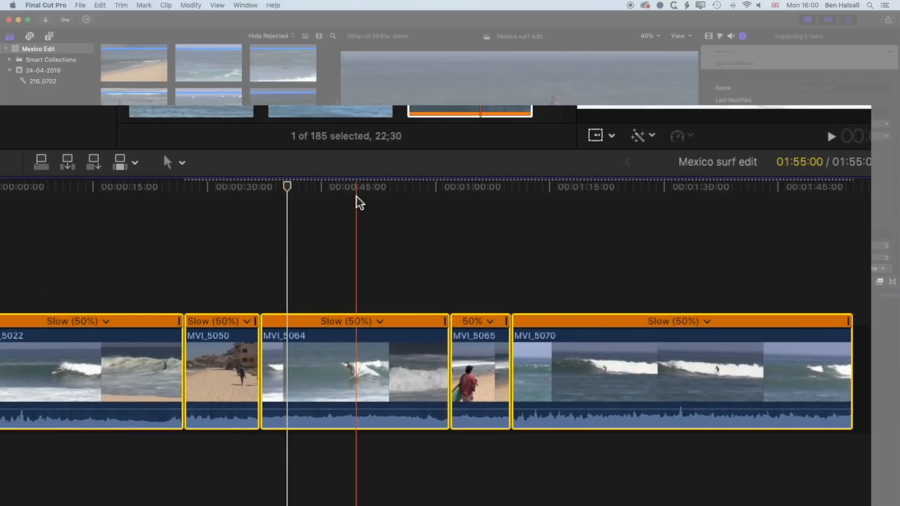
click(223, 303)
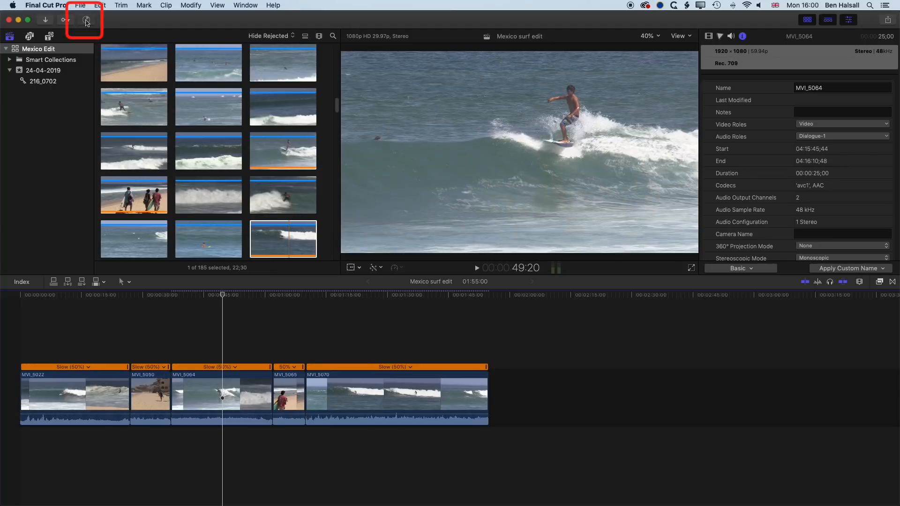
Step: Examine the rendering progress and its details in the background tasks, and close the overview
click(86, 21)
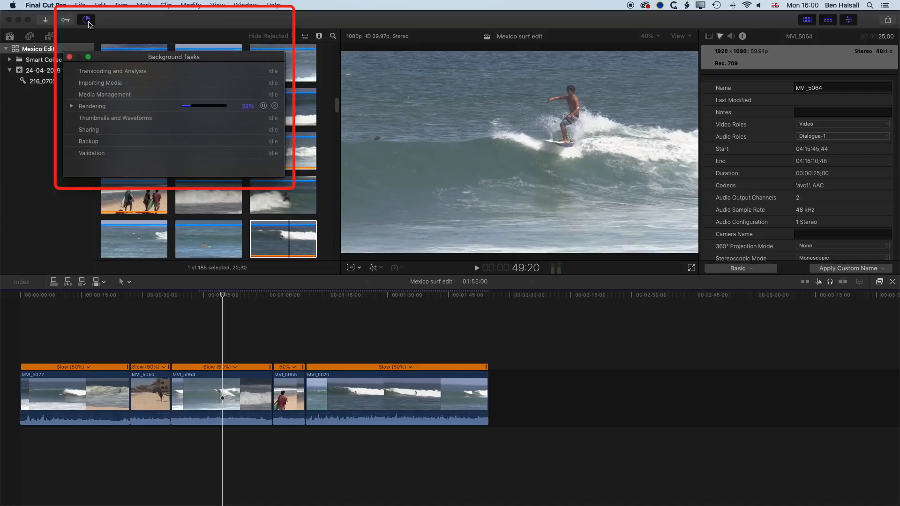
click(72, 107)
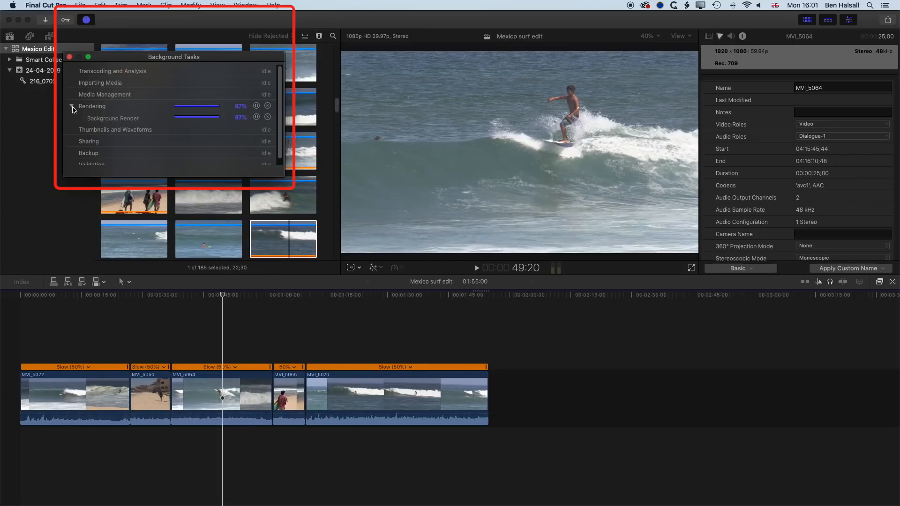
click(69, 57)
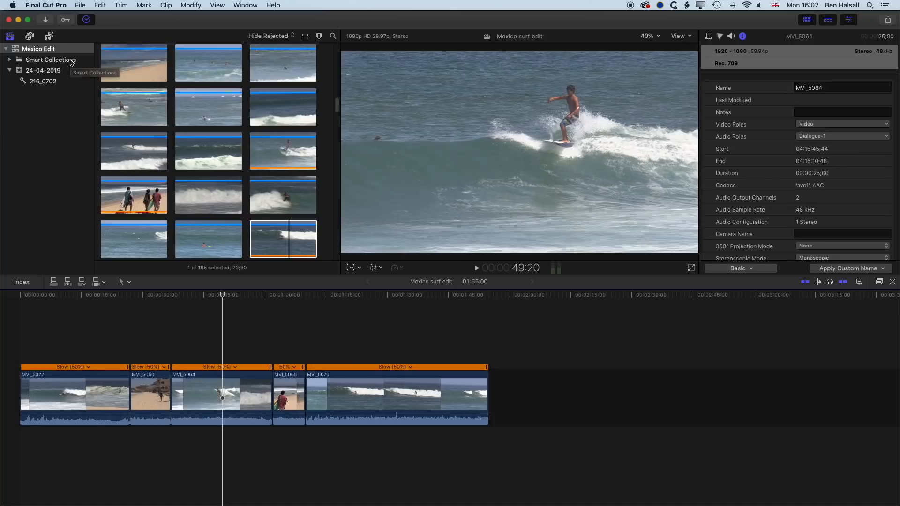
Step: Show the Mexico Edit library's properties, reveal the library file in Finder and enlarge the Finder window to examine its size
click(27, 52)
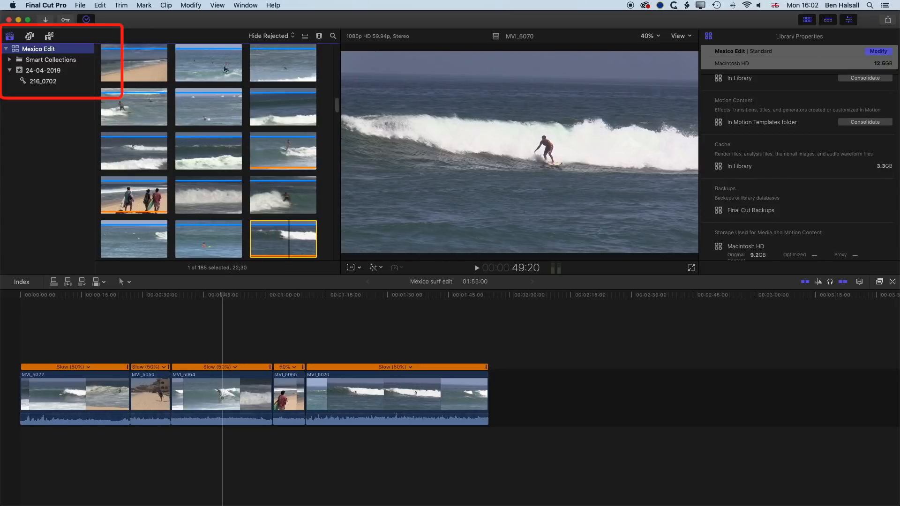
right_click(19, 51)
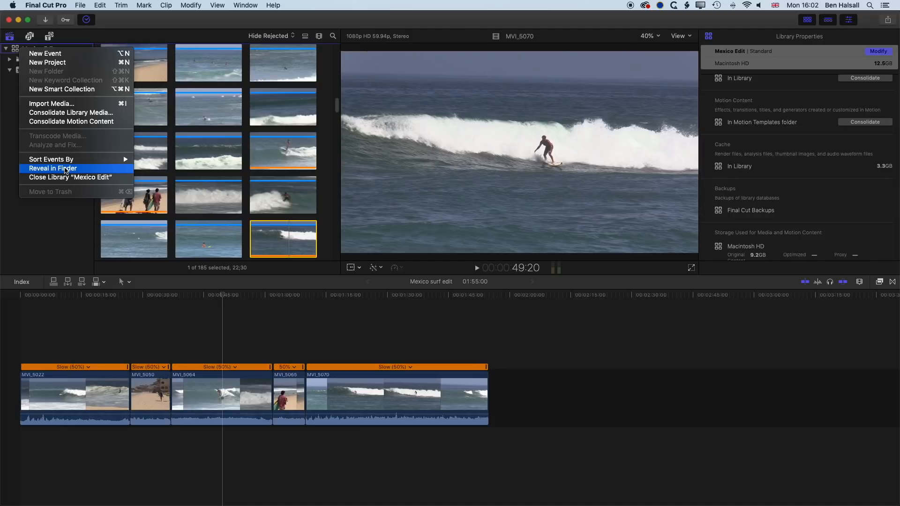
click(65, 170)
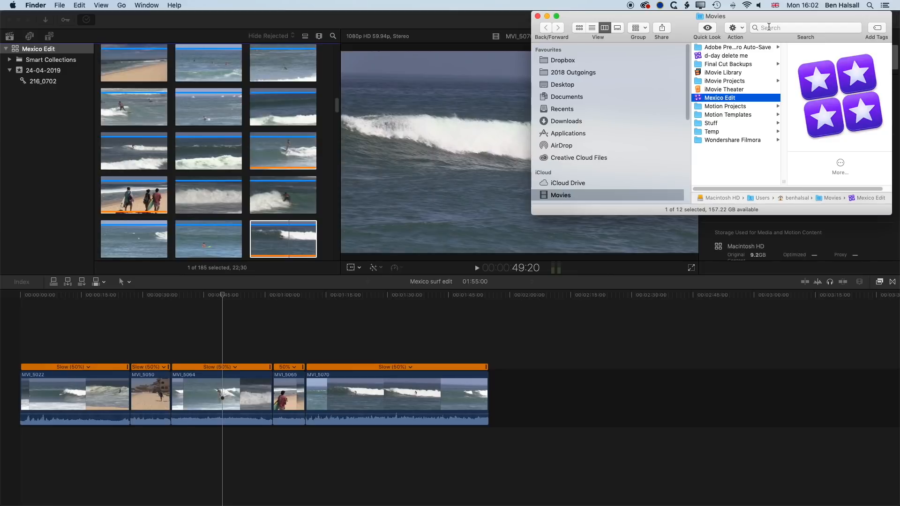
drag(772, 17, 505, 18)
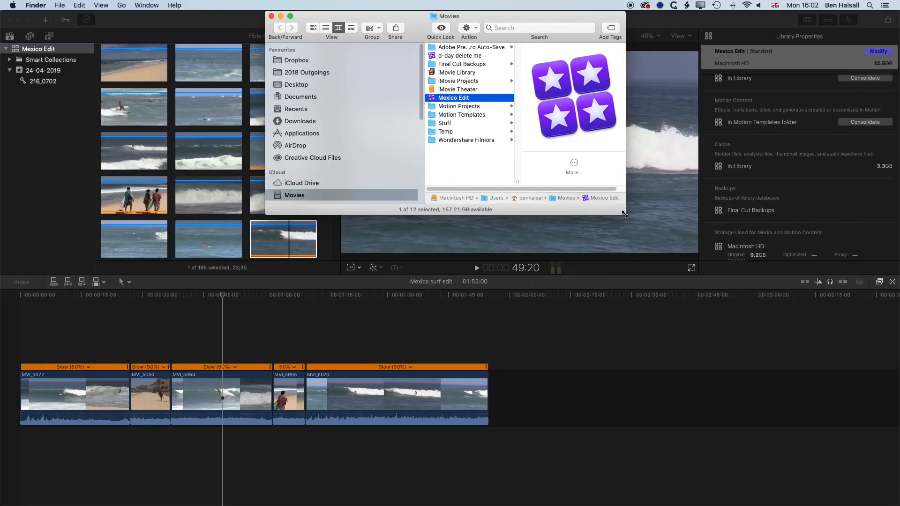
drag(626, 216, 694, 354)
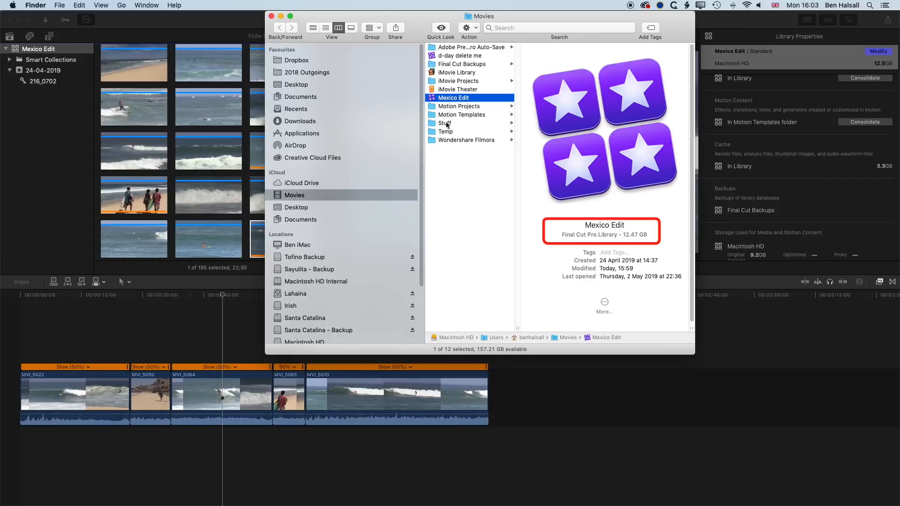
Step: Show the package contents of the Mexico Edit library and examine the Render Files folder inside the 24-04-2019 event folder
right_click(435, 100)
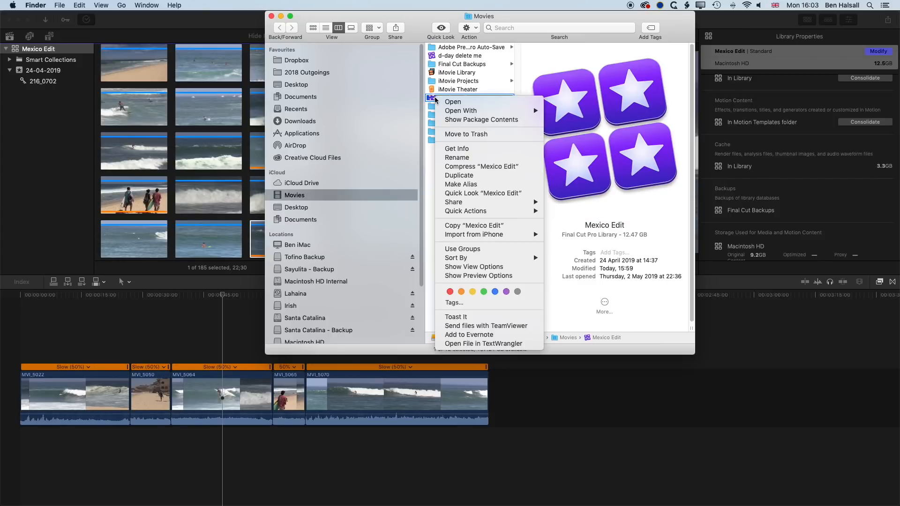
click(484, 120)
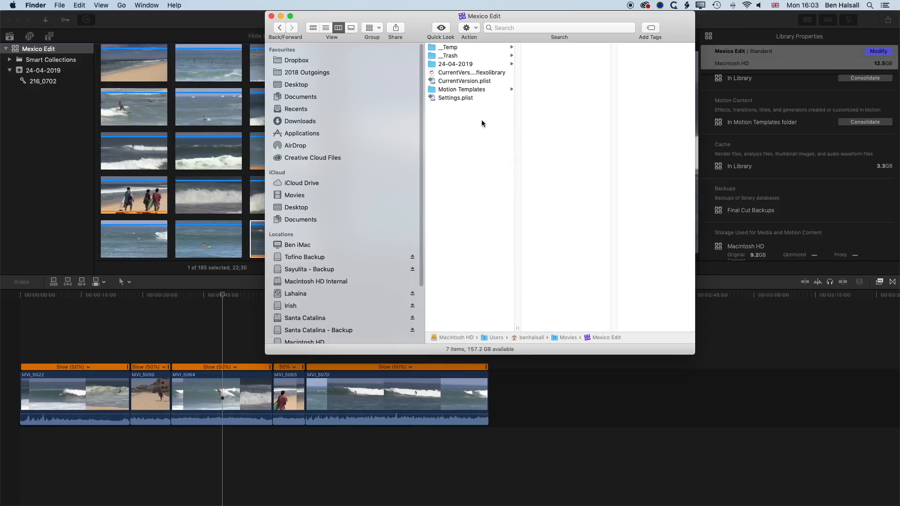
click(446, 65)
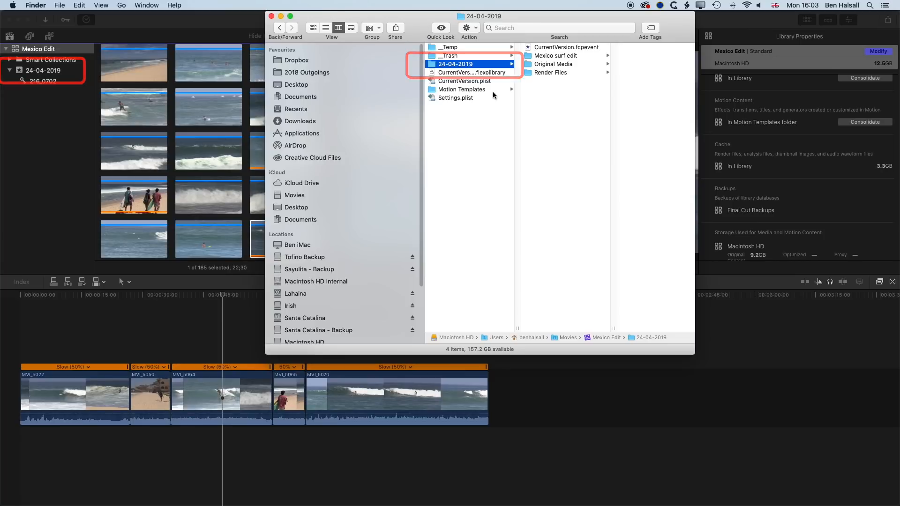
click(547, 73)
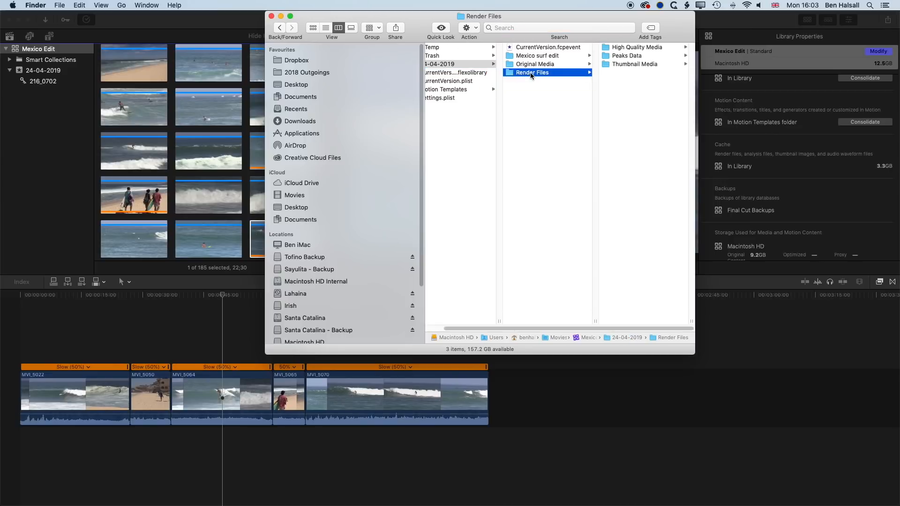
Step: Show the info of the Render Files folder, examine its size and close the info window
click(58, 4)
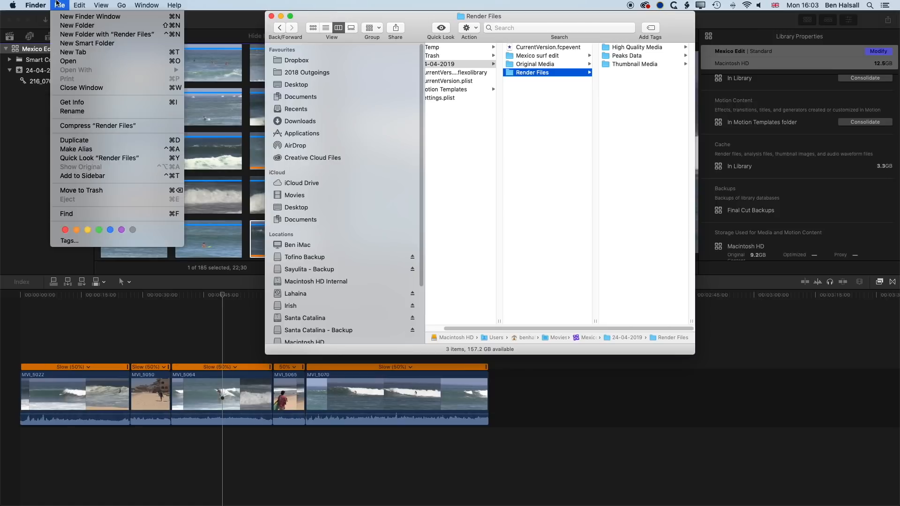
click(94, 103)
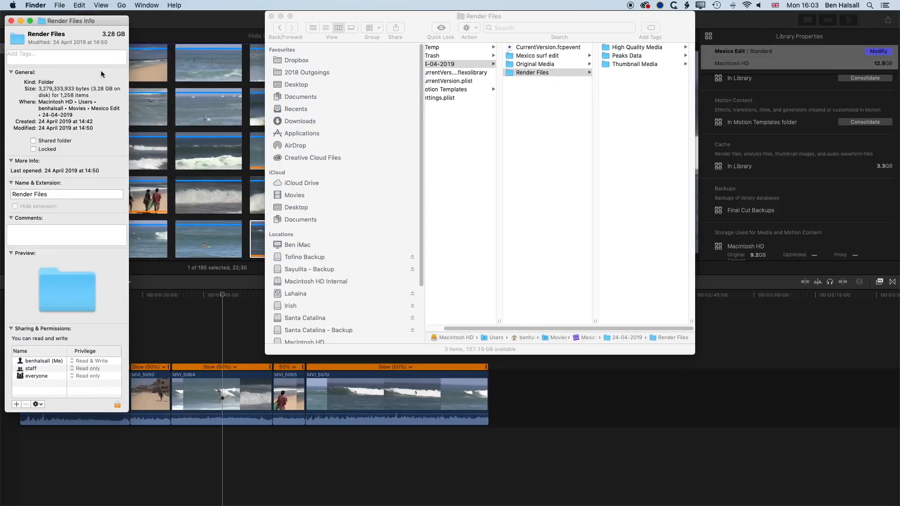
drag(72, 23, 181, 18)
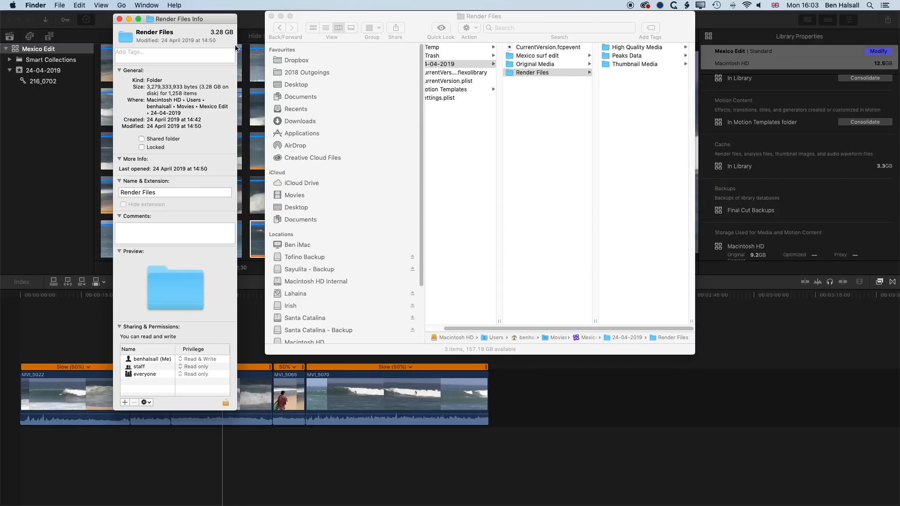
click(119, 19)
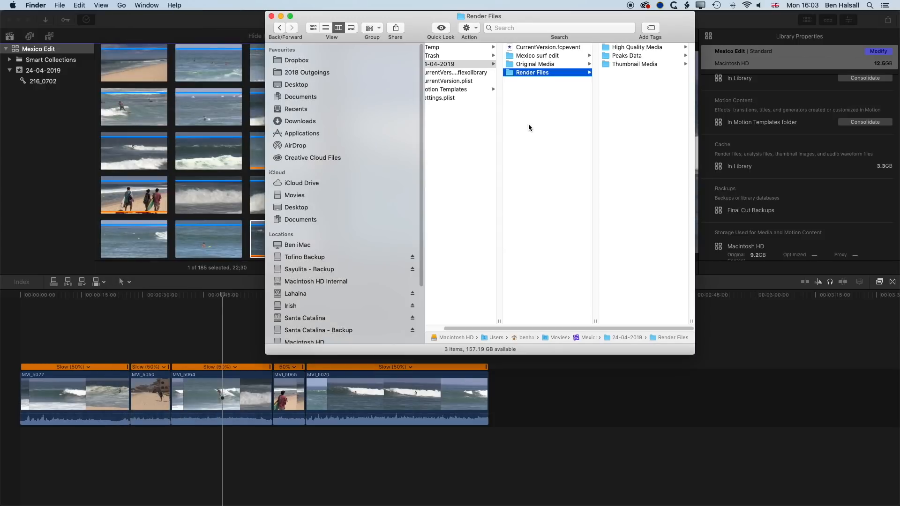
Step: Examine the Original Media folder's contents and size in an enlarged Finder window, and close the info and Finder windows
click(538, 65)
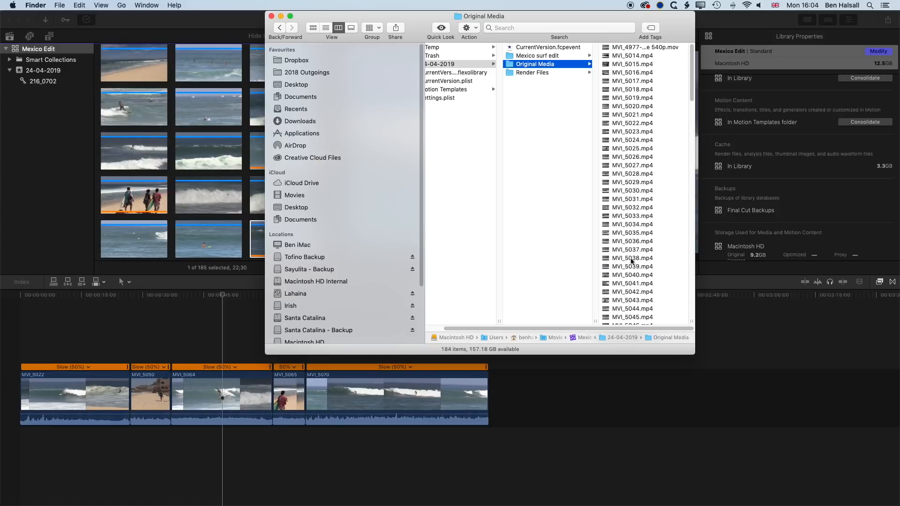
scroll(550, 246, left, 2)
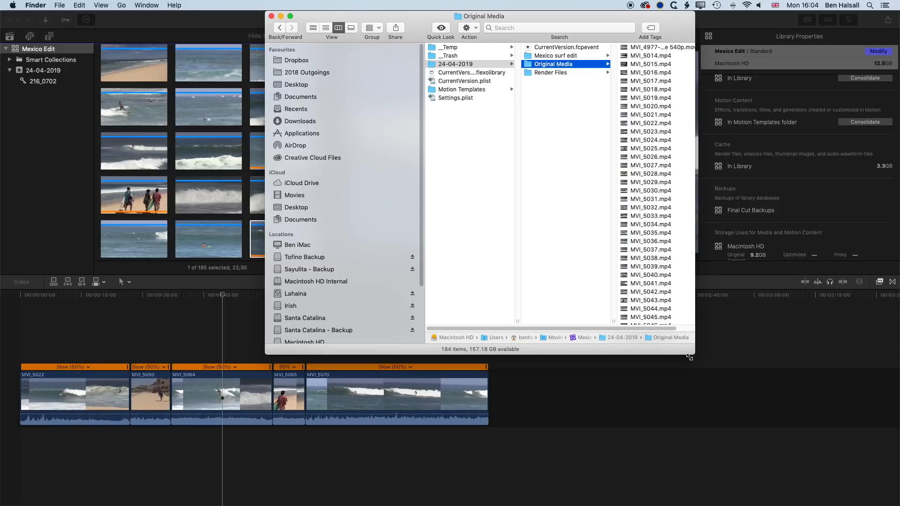
drag(691, 356, 751, 403)
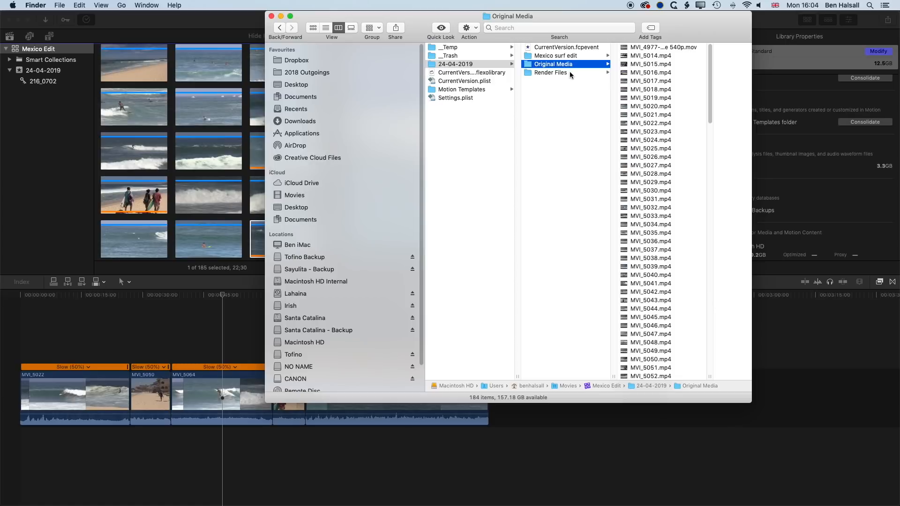
key(super+i)
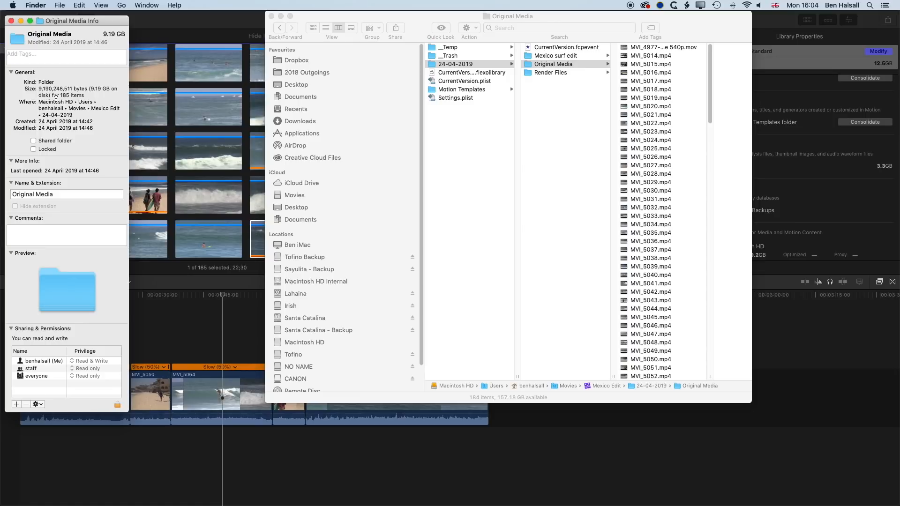
click(11, 21)
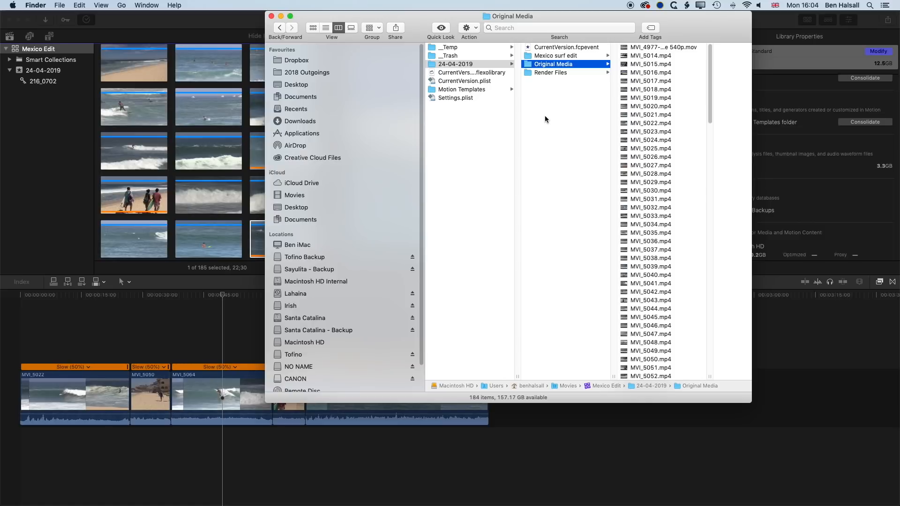
click(271, 17)
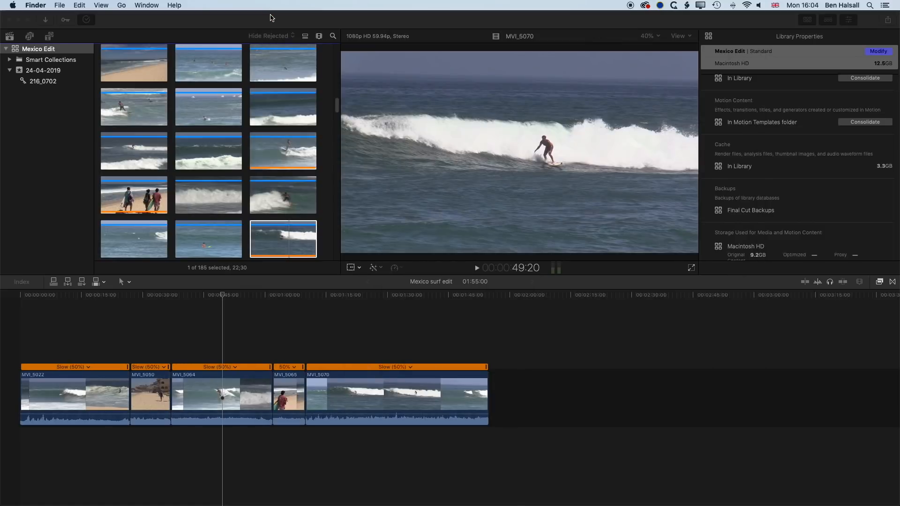
Step: Switch to Final Cut Pro and delete all render files generated for the Mexico Edit library
click(269, 19)
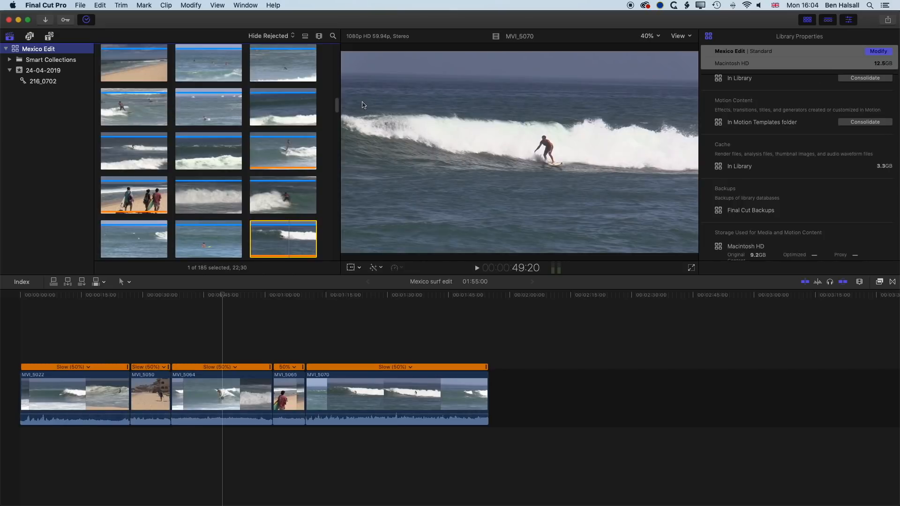
click(79, 4)
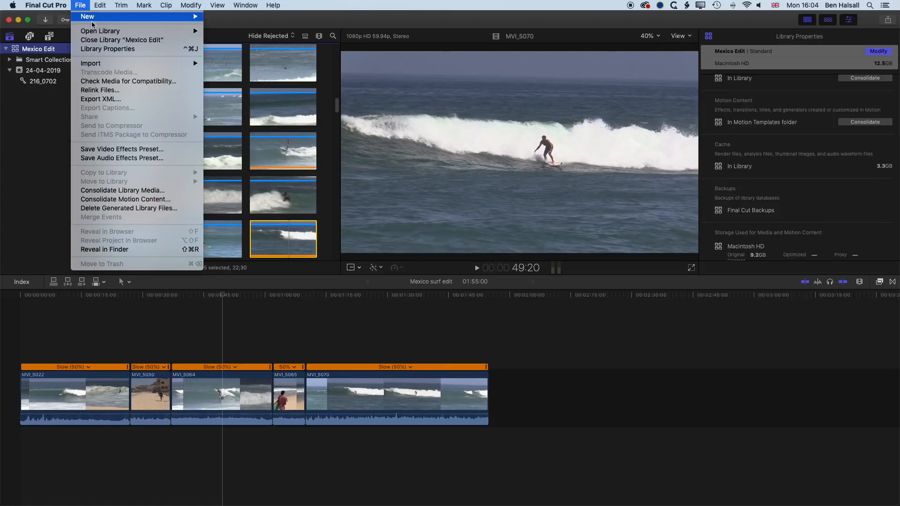
click(130, 208)
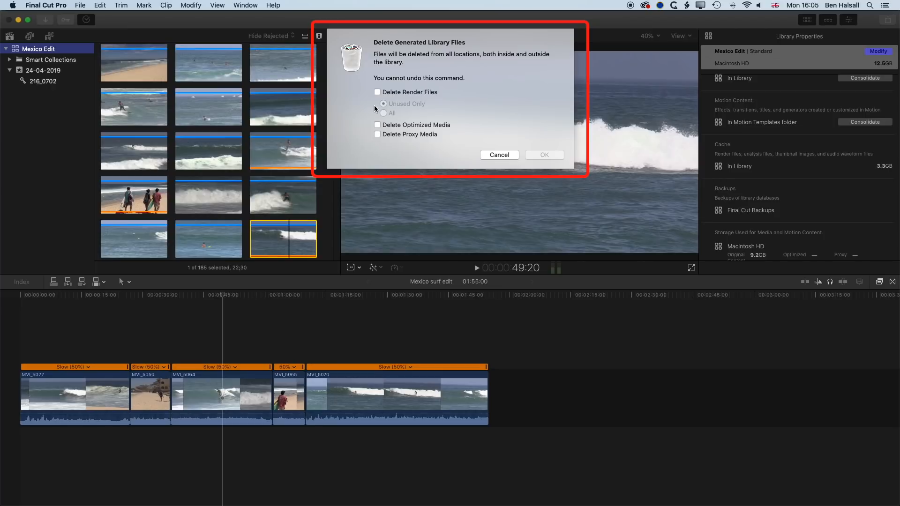
click(377, 92)
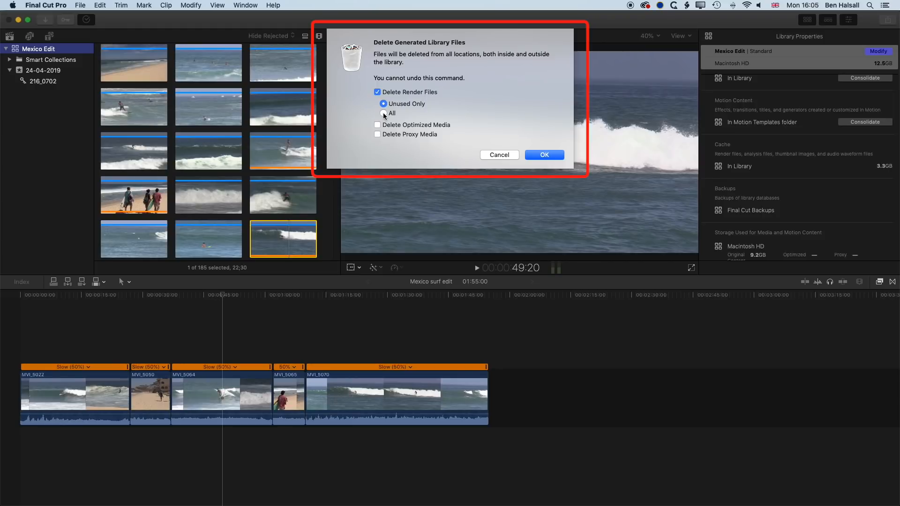
click(384, 113)
click(544, 156)
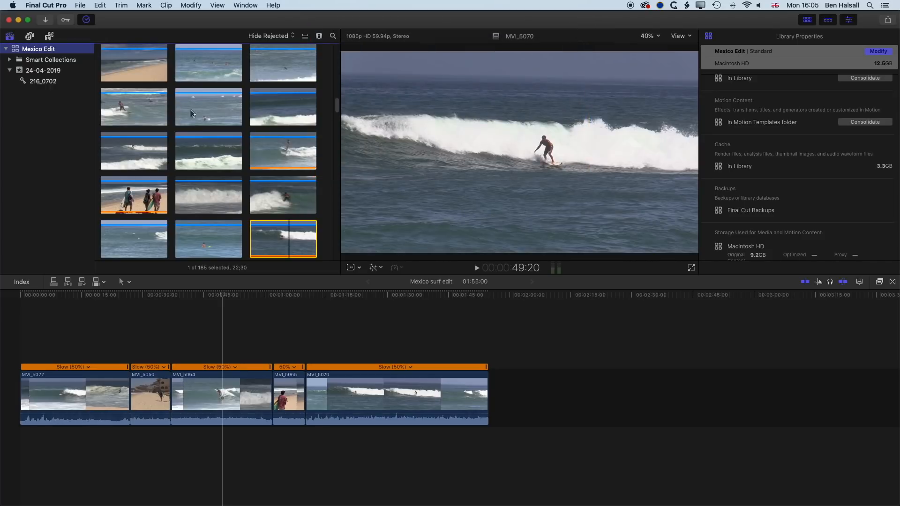
Step: Examine the Mexico Edit library's total size and cache storage in its properties, and return to the timeline playhead on MVI_5064
click(49, 83)
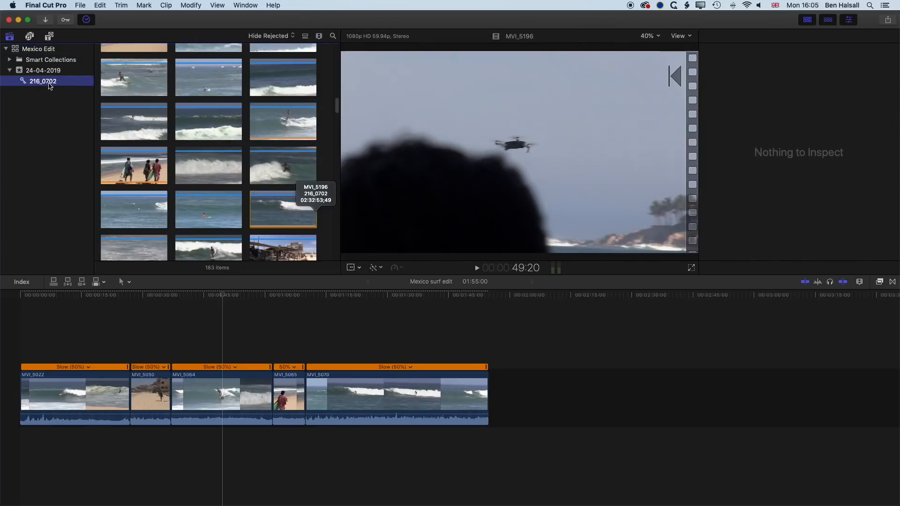
click(43, 50)
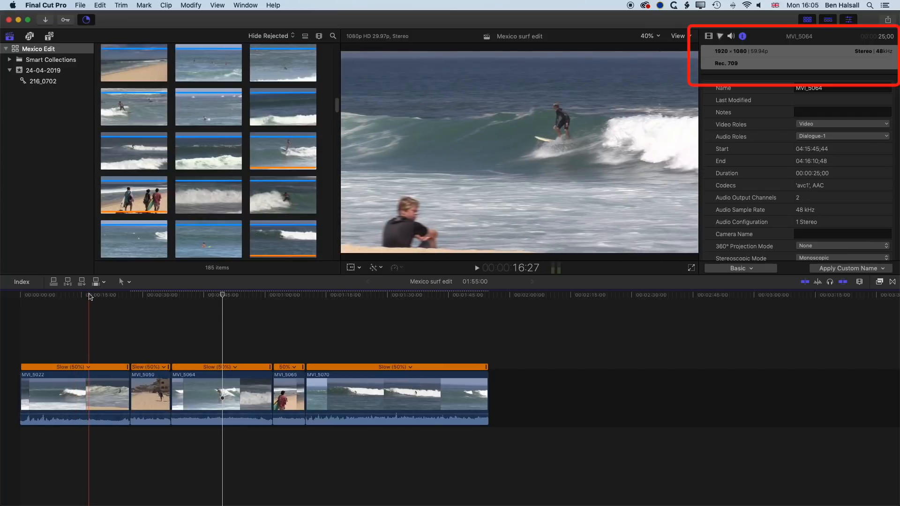
click(16, 50)
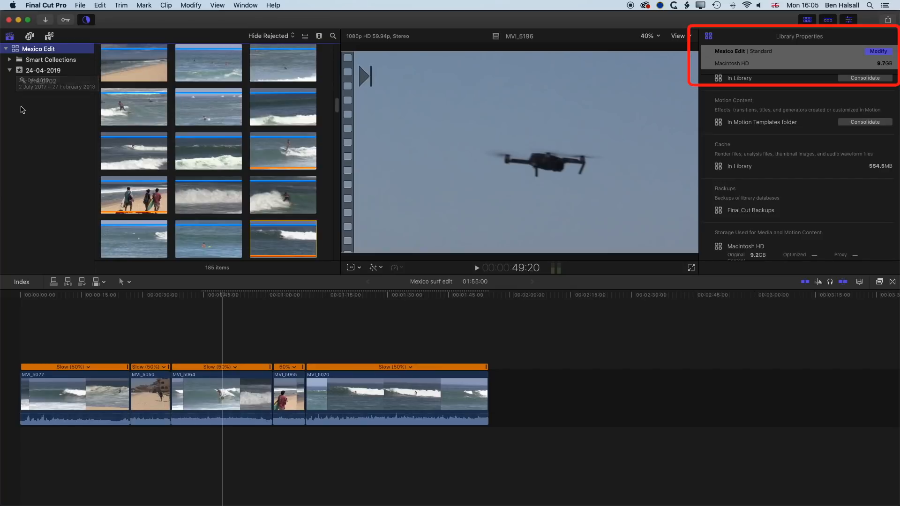
click(30, 71)
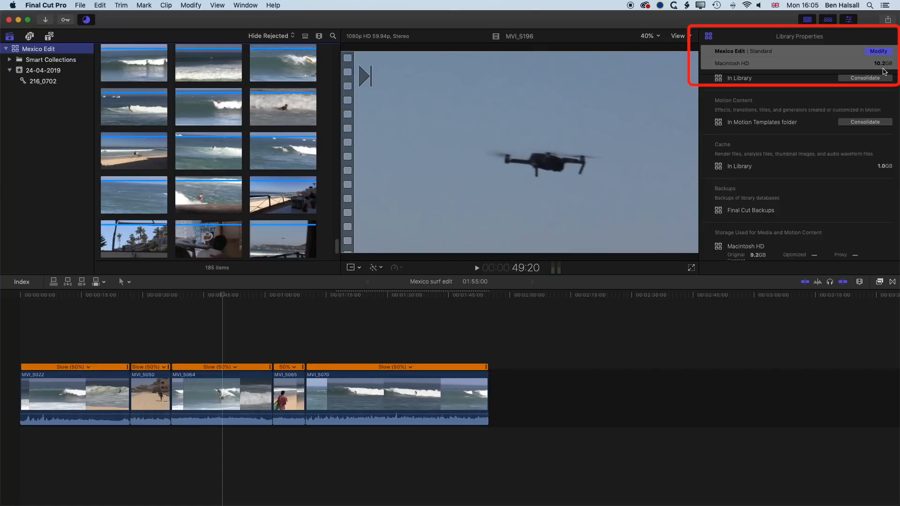
click(224, 297)
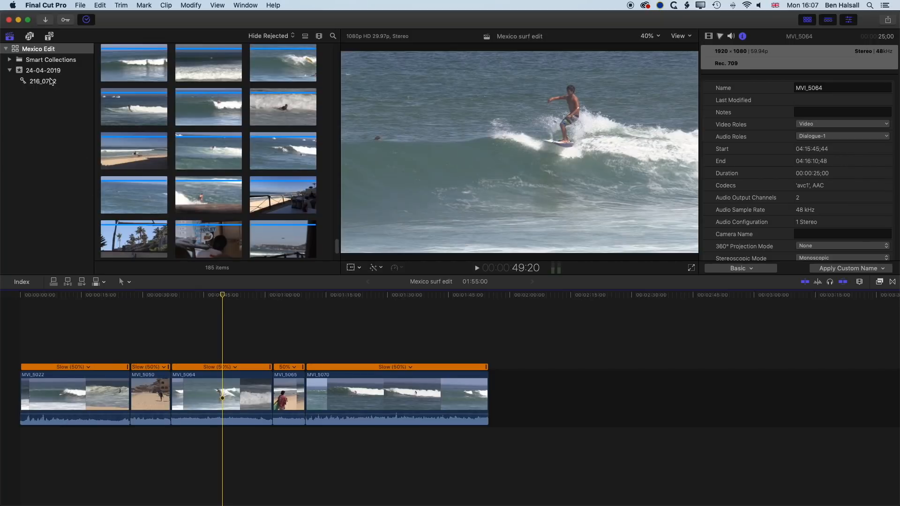
Step: Create a new event named Audio in the Mexico Edit library, without a new project
click(29, 74)
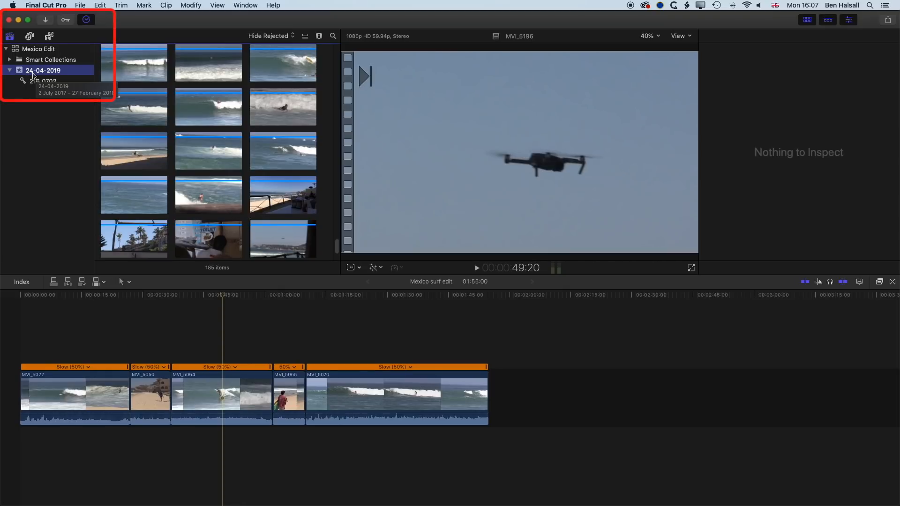
click(80, 5)
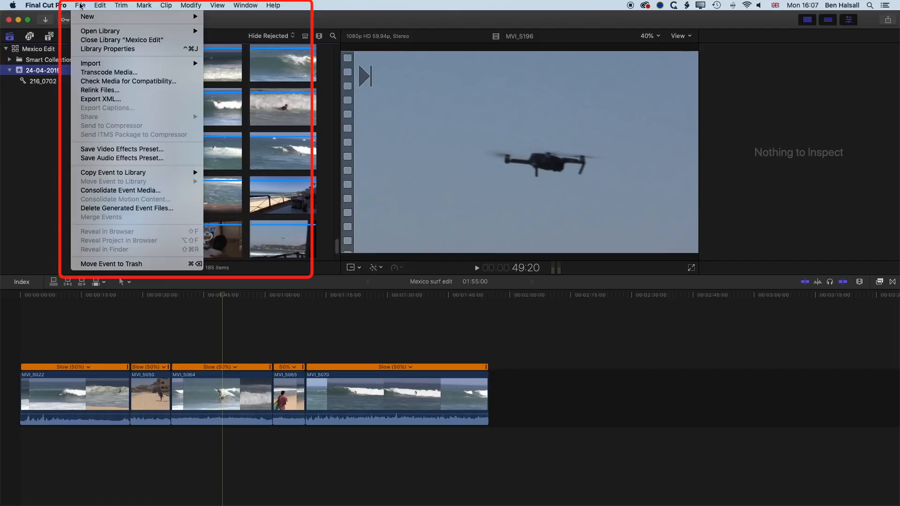
mouse_move(85, 15)
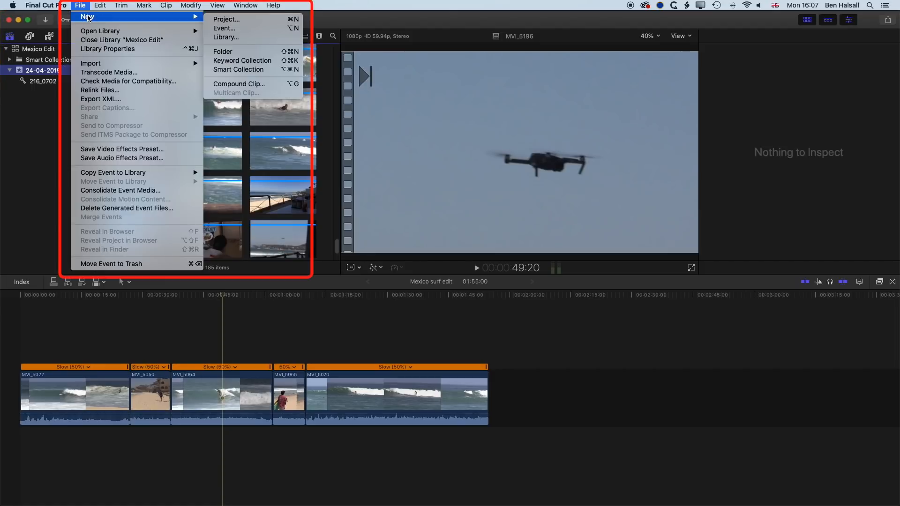
click(228, 29)
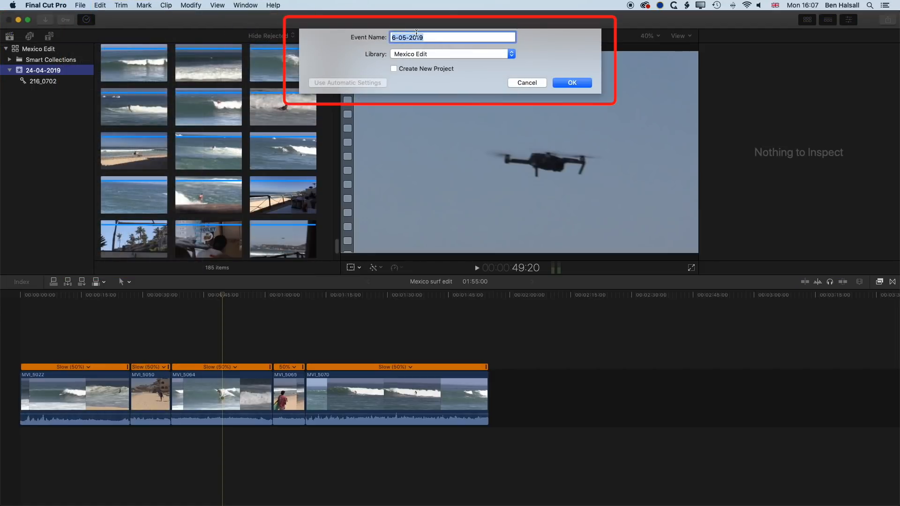
key(BackSpace)
text(Audio)
click(572, 83)
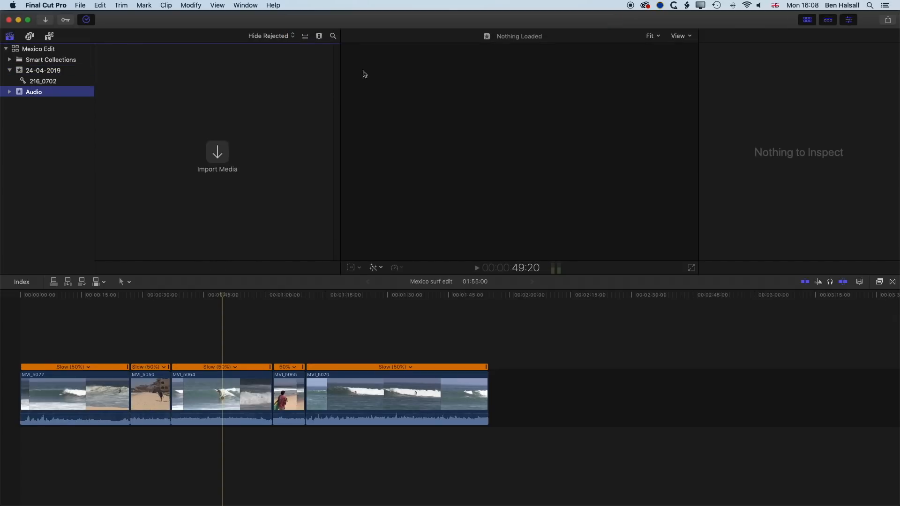
Step: Start a media import and browse the Desktop to the audio folder inside Footage, 01_interface_Old Footage
click(80, 5)
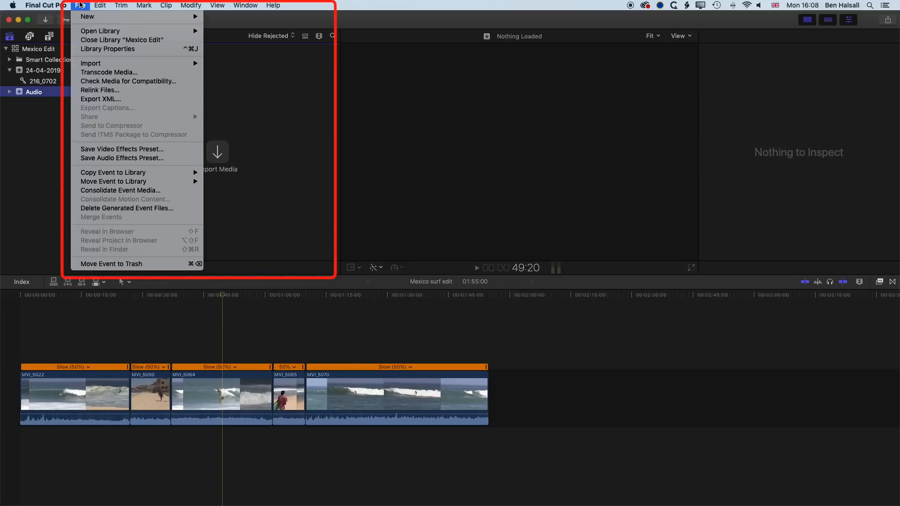
mouse_move(101, 64)
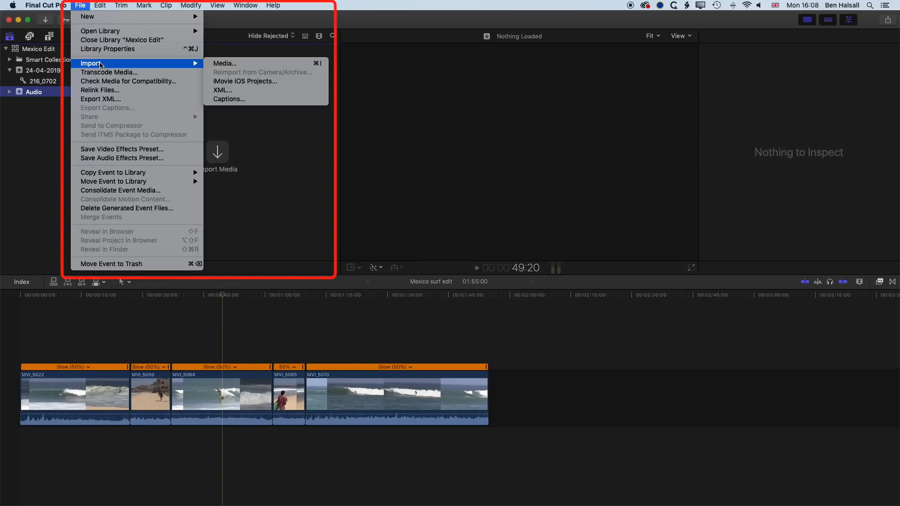
click(253, 64)
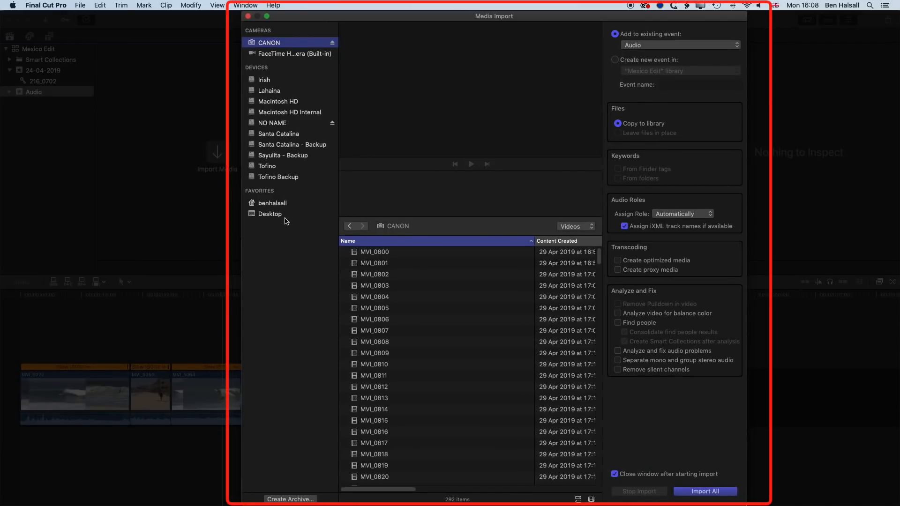
click(288, 215)
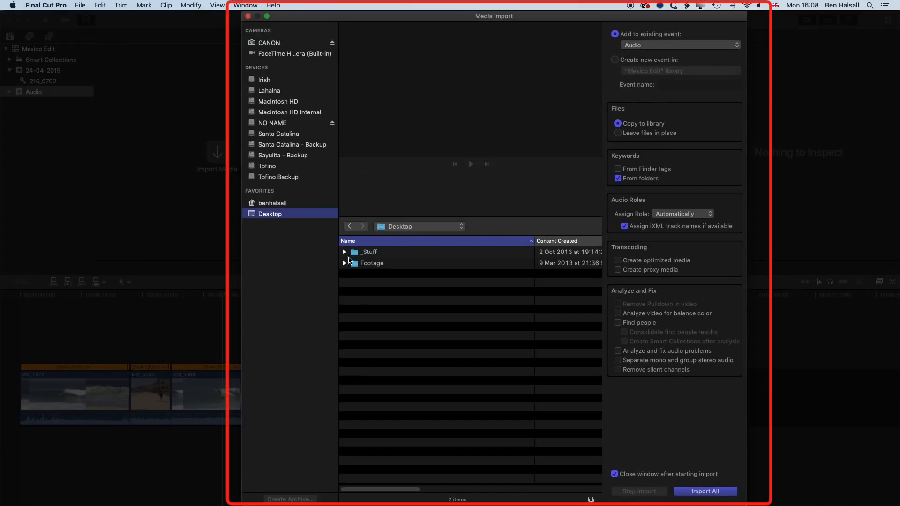
click(344, 264)
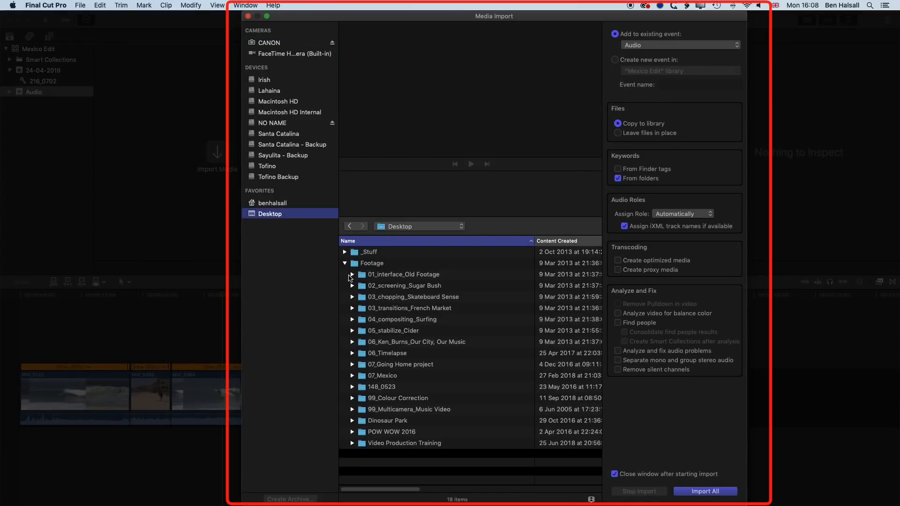
click(352, 274)
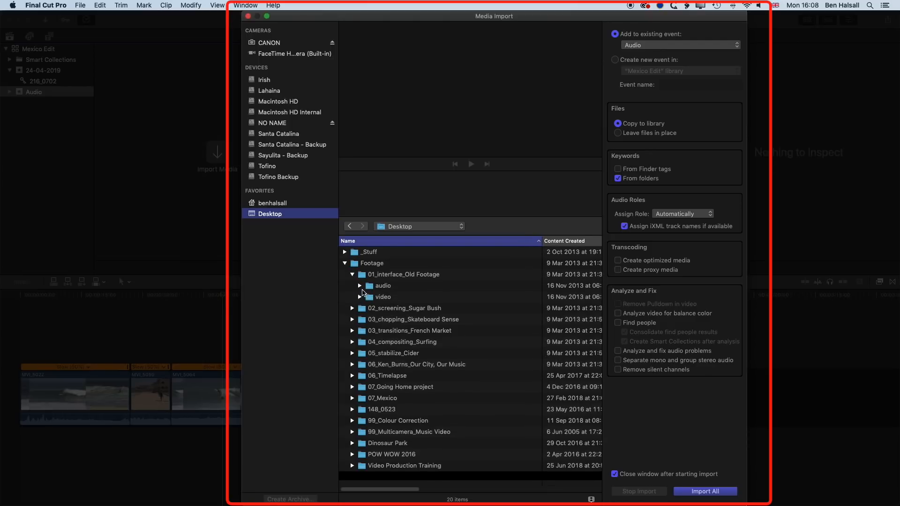
click(361, 286)
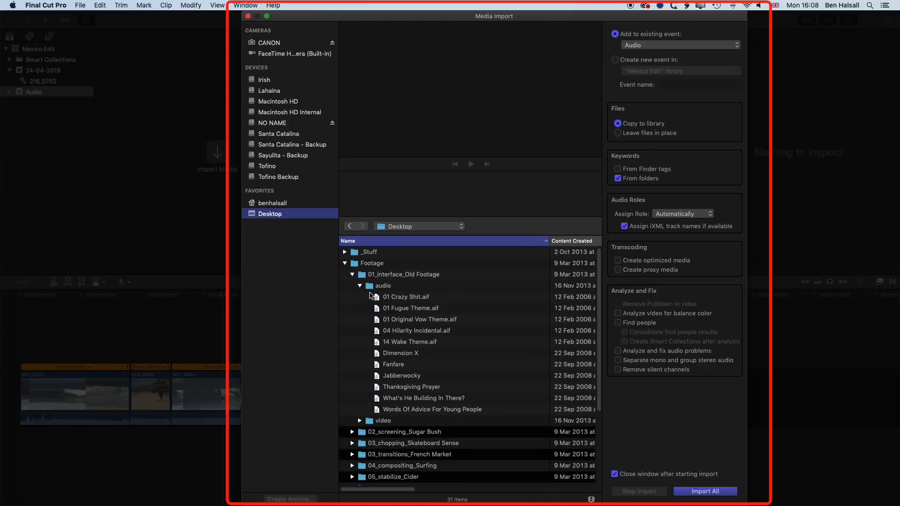
Step: Import the seven audio files from 01 Crazy Shit.aif through Fanfare into the existing Audio event
click(393, 297)
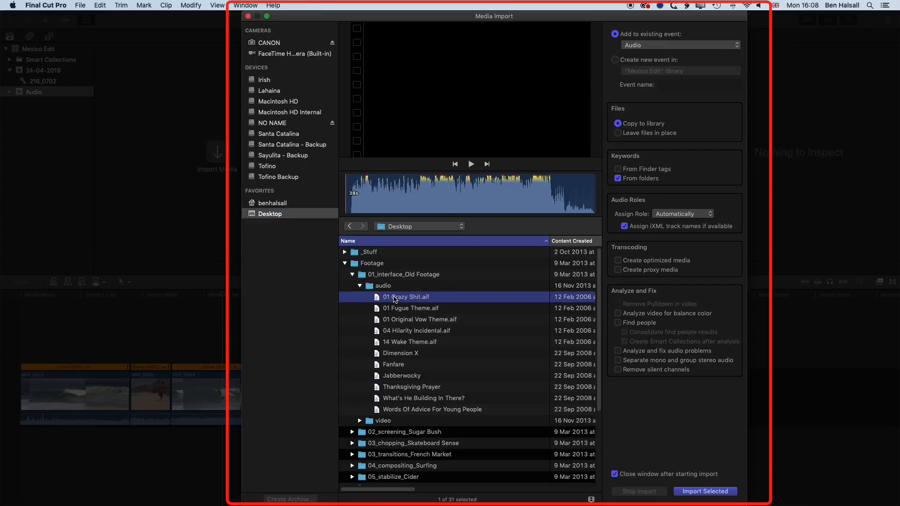
scroll(395, 319, down, 1)
shift+click(395, 365)
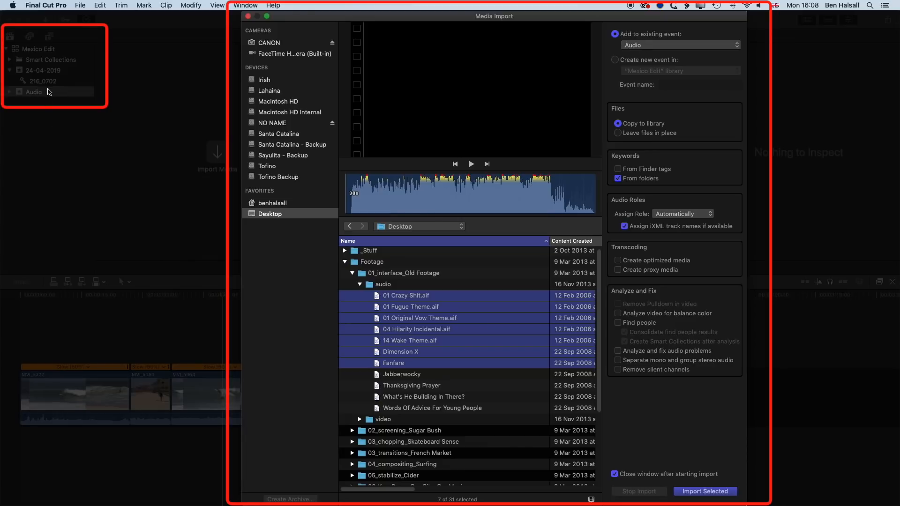
click(650, 49)
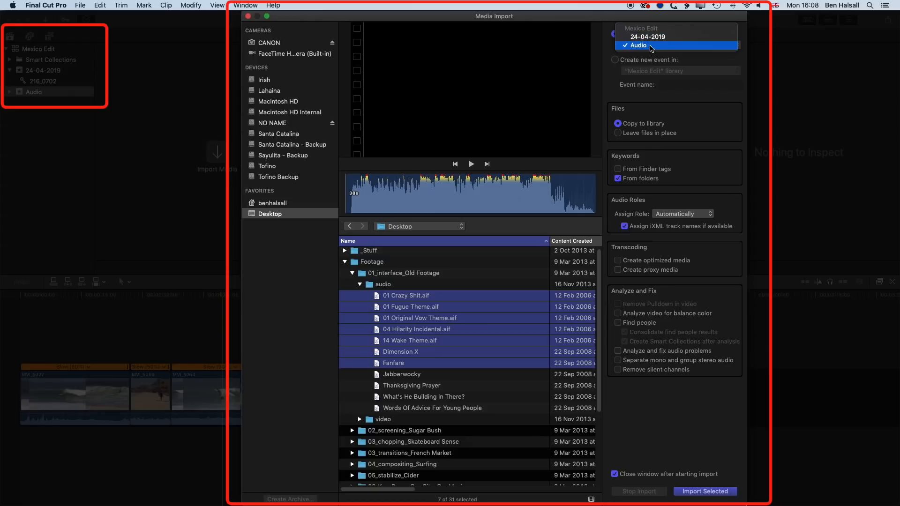
click(638, 45)
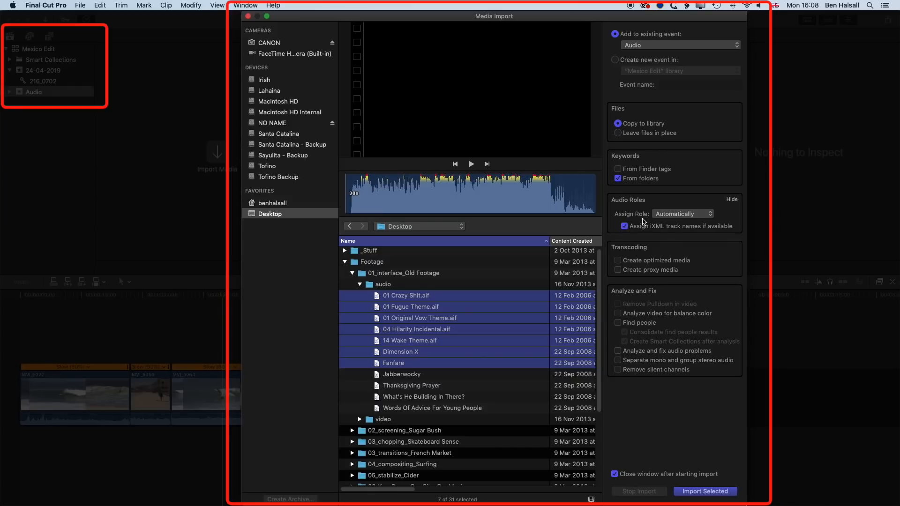
click(702, 491)
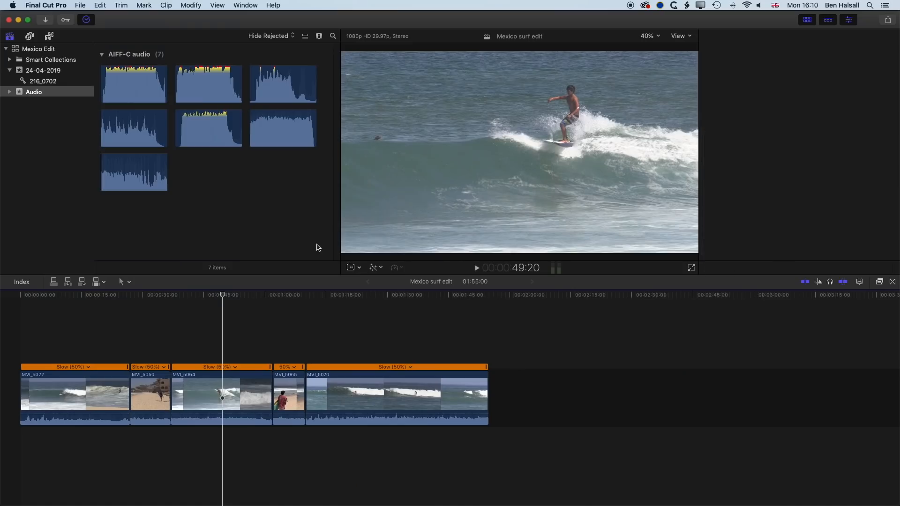
Step: Rename the 24-04-2019 event as Mexico Surf Footage
click(38, 71)
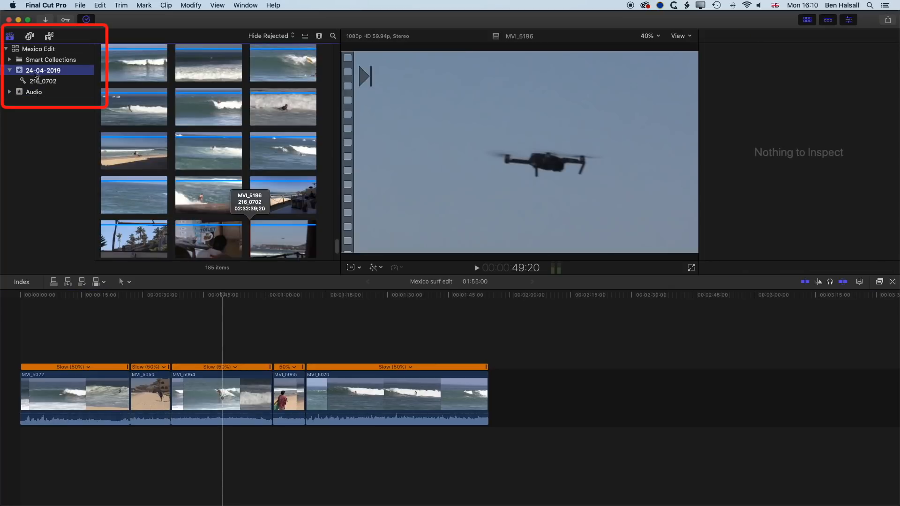
click(41, 73)
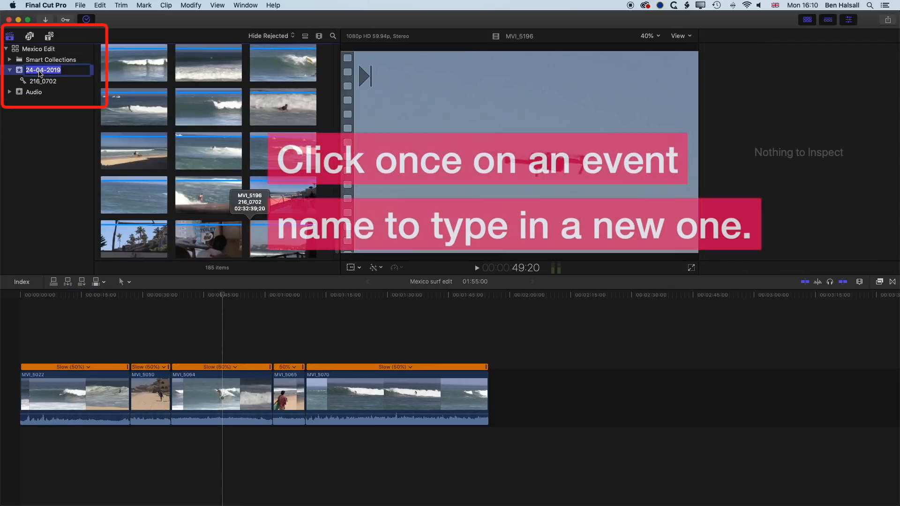
text(Mexi)
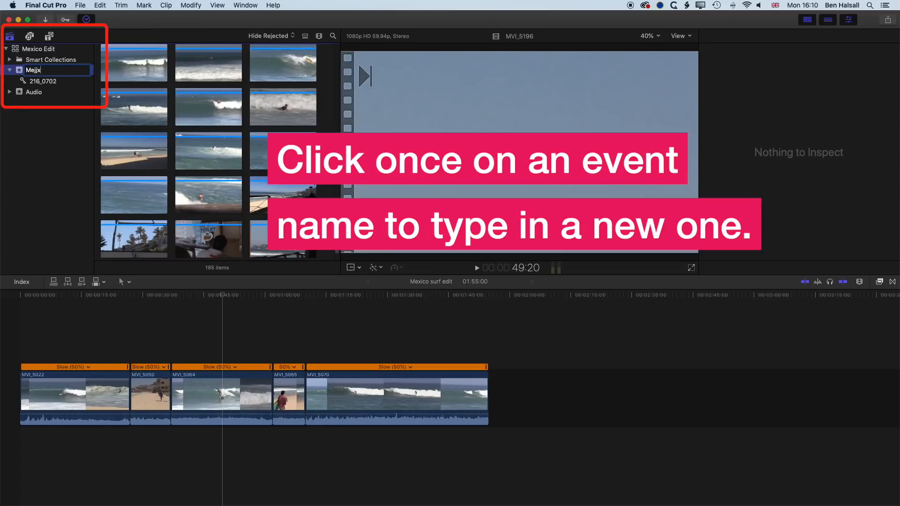
text(co Surf Footage)
key(Return)
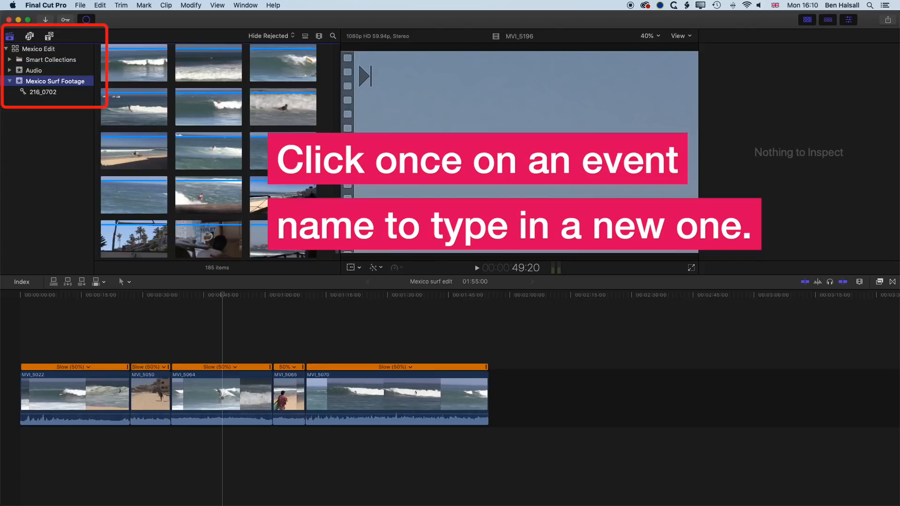
Step: View the contents of the Audio and Mexico Surf Footage events and select the beach clip MVI_5188
click(38, 70)
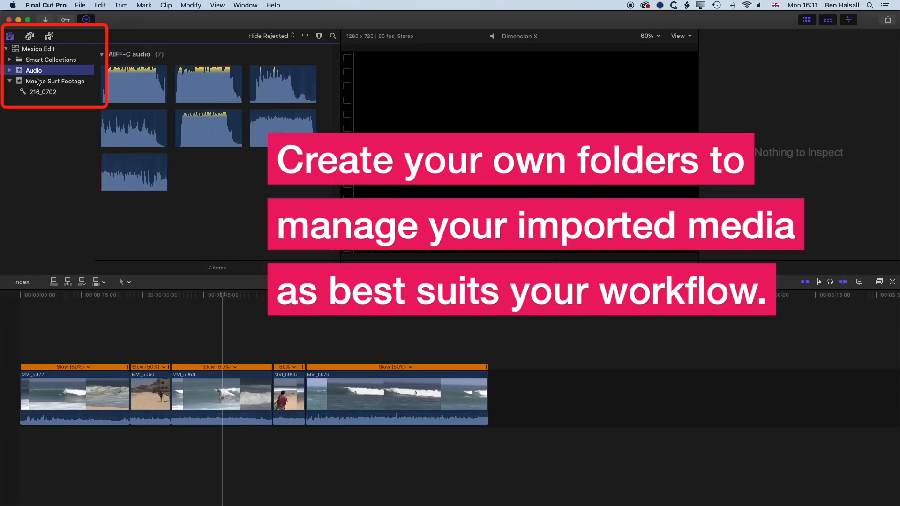
click(42, 83)
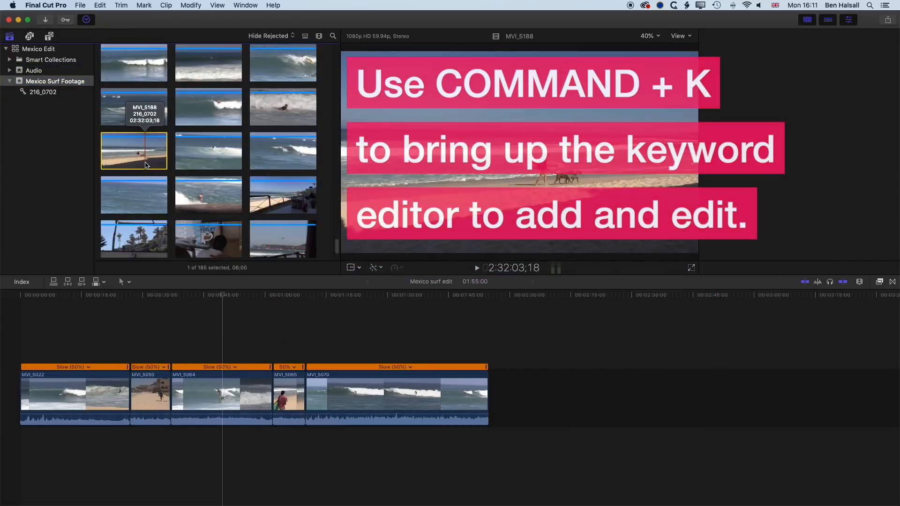
click(146, 165)
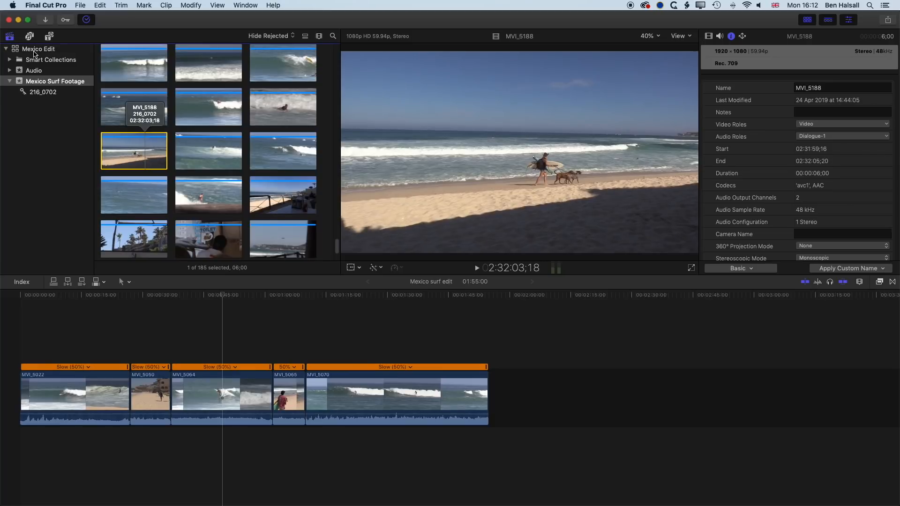
Step: Reveal the Mexico Edit library in Finder and examine its package contents down to Mexico Surf Footage's Render Files folder
click(37, 50)
right_click(38, 51)
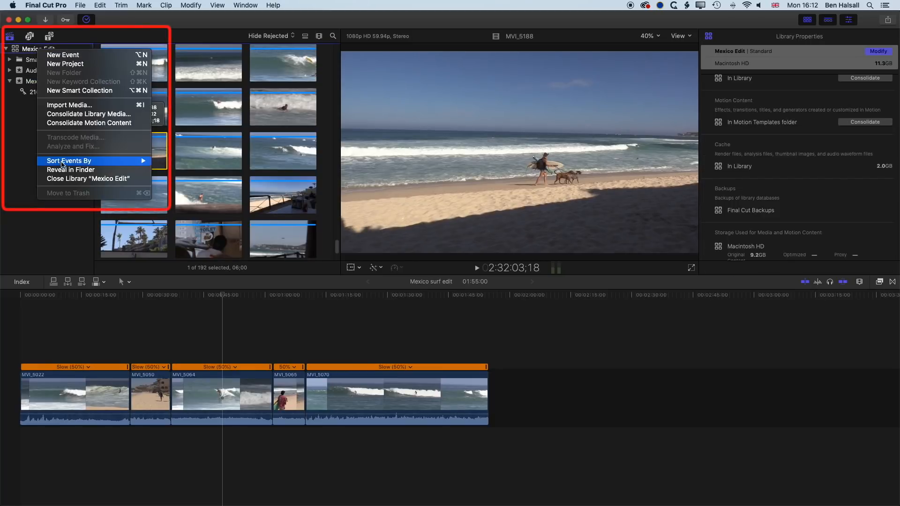
click(64, 170)
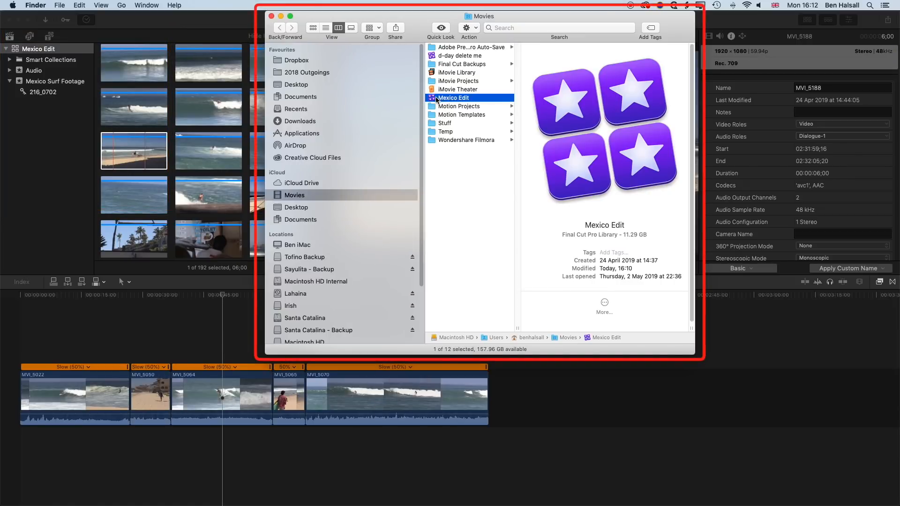
right_click(436, 99)
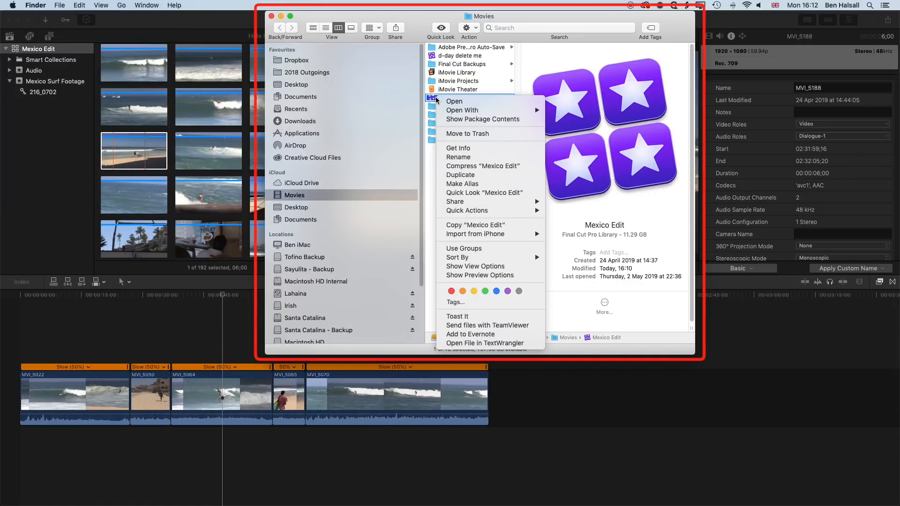
click(460, 120)
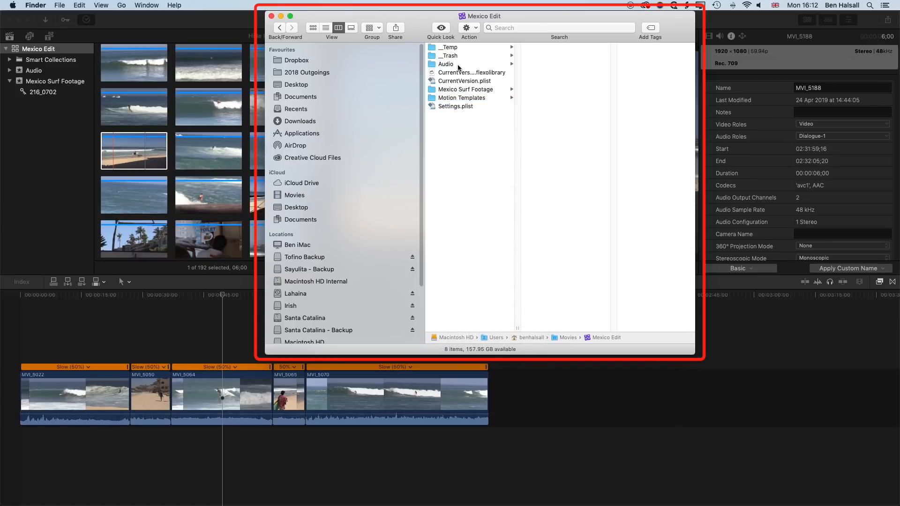
click(464, 91)
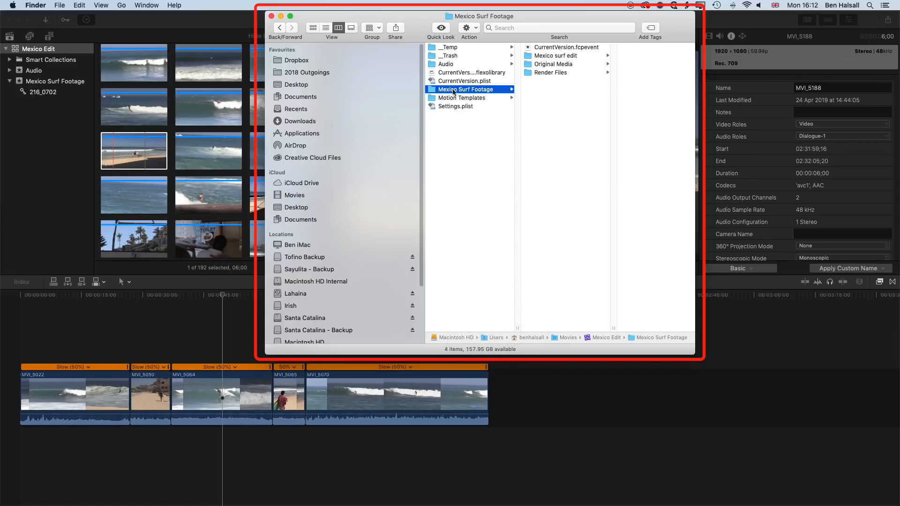
click(541, 73)
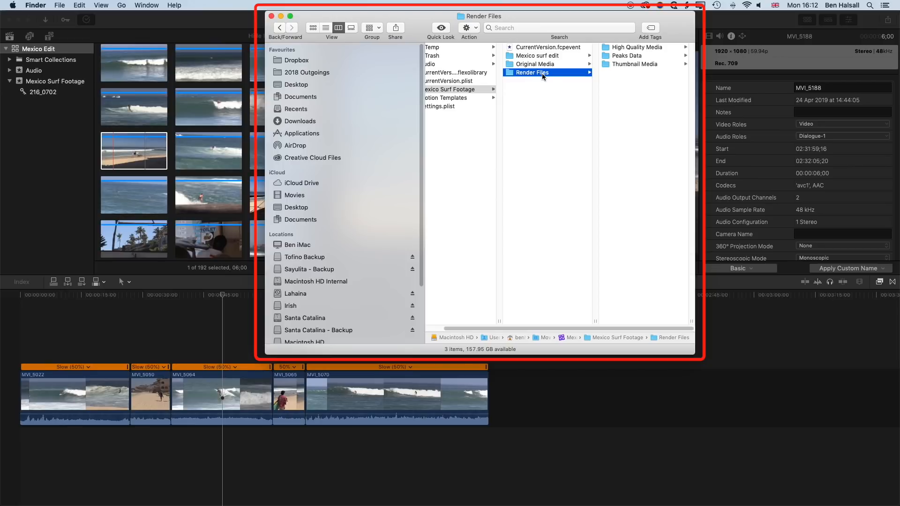
Step: Switch back to Final Cut Pro and create a new project named New Edit in the Audio event
click(215, 19)
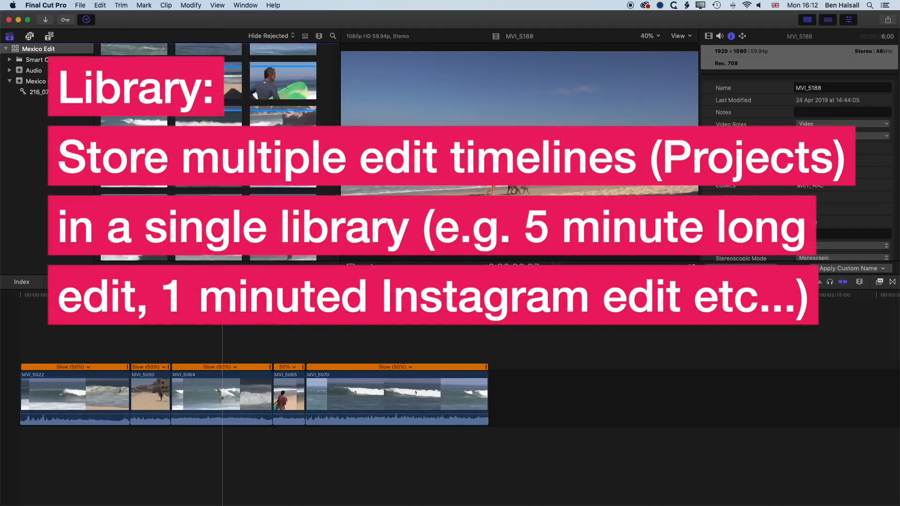
scroll(217, 152, up, 15)
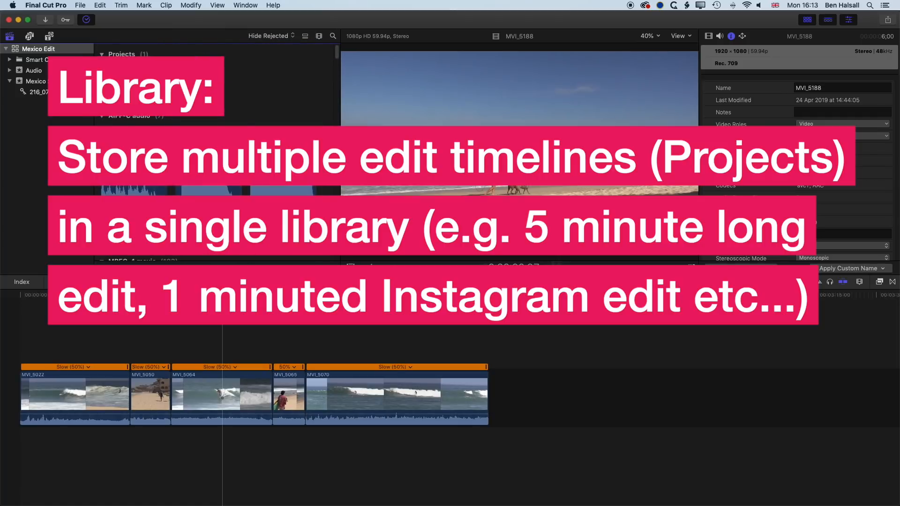
scroll(217, 152, down, 10)
click(82, 5)
mouse_move(86, 17)
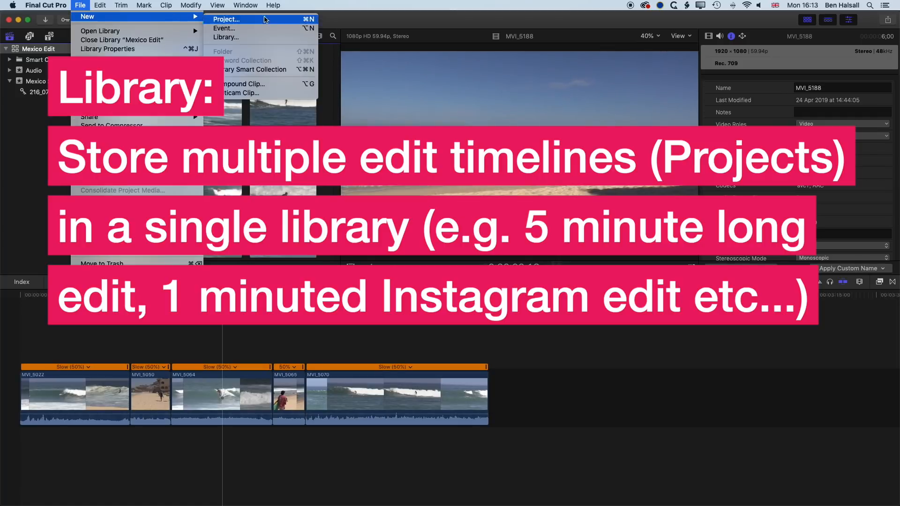
click(261, 21)
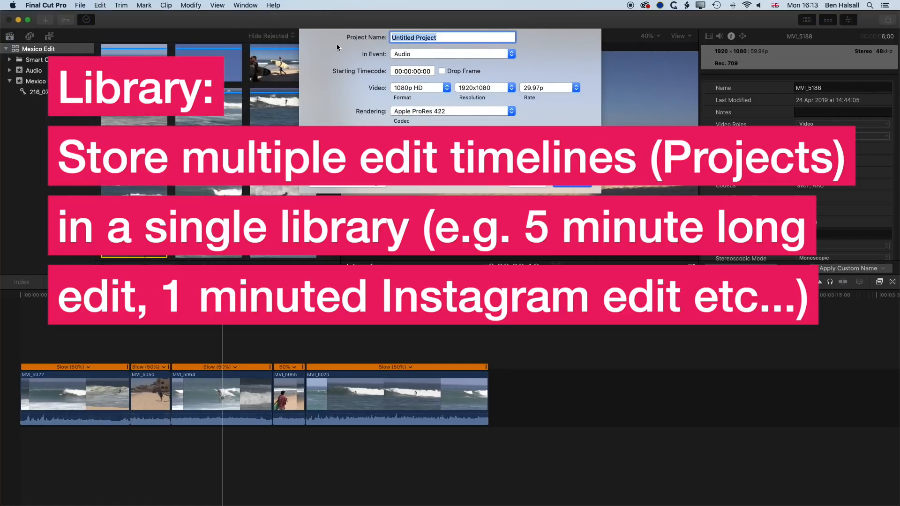
text(Ne)
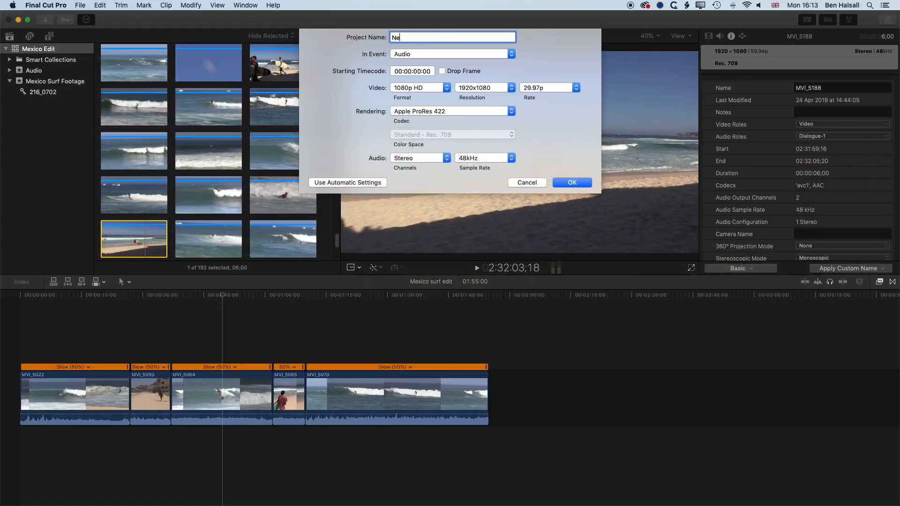
text(w Edit)
key(Return)
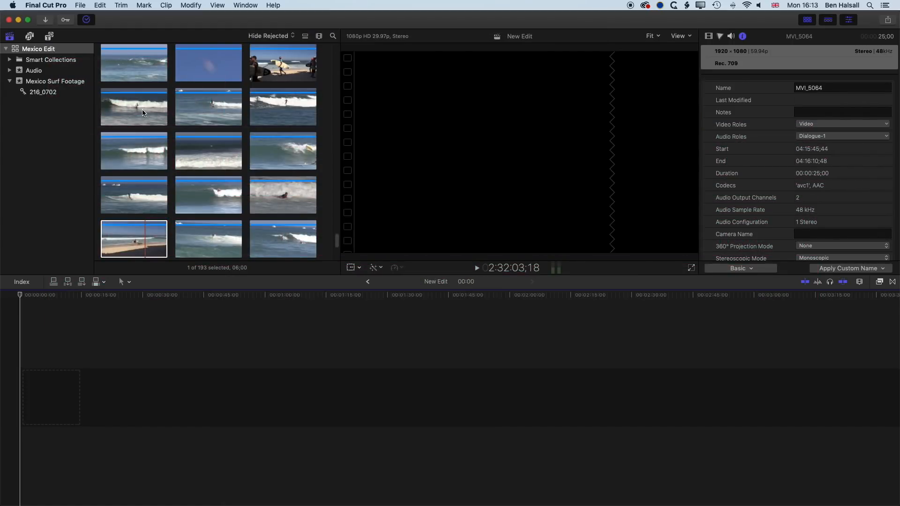
scroll(142, 109, up, 10)
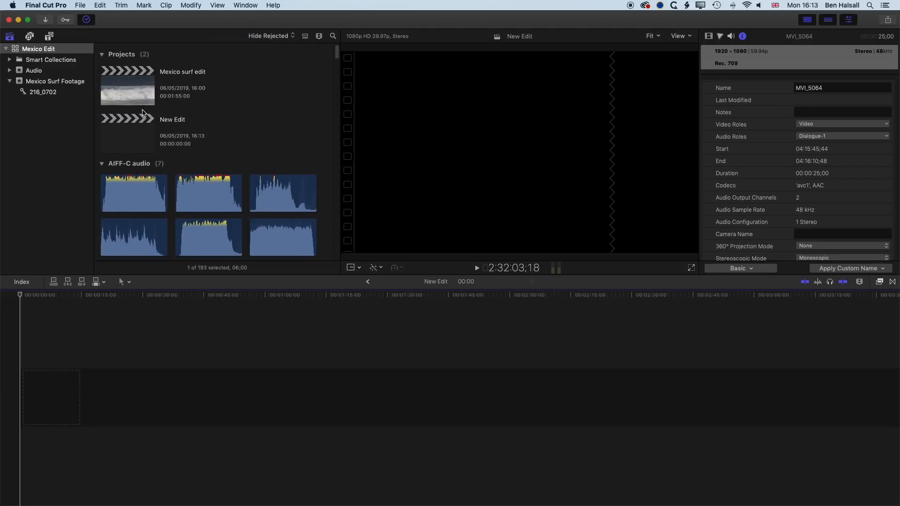